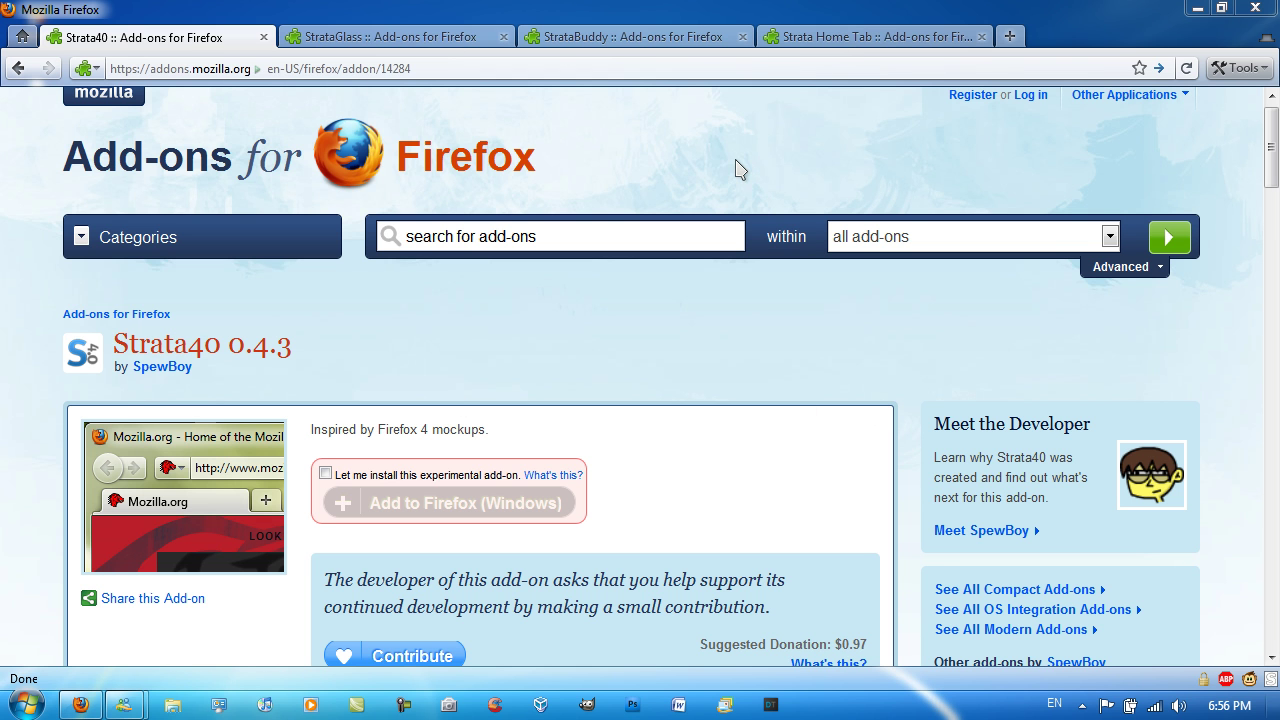
Step: Flip through the StrataGlass, StrataBuddy and Strata Home Tab pages, then scroll the Strata40 page
{"action": "left_click", "coordinate": [381, 37]}
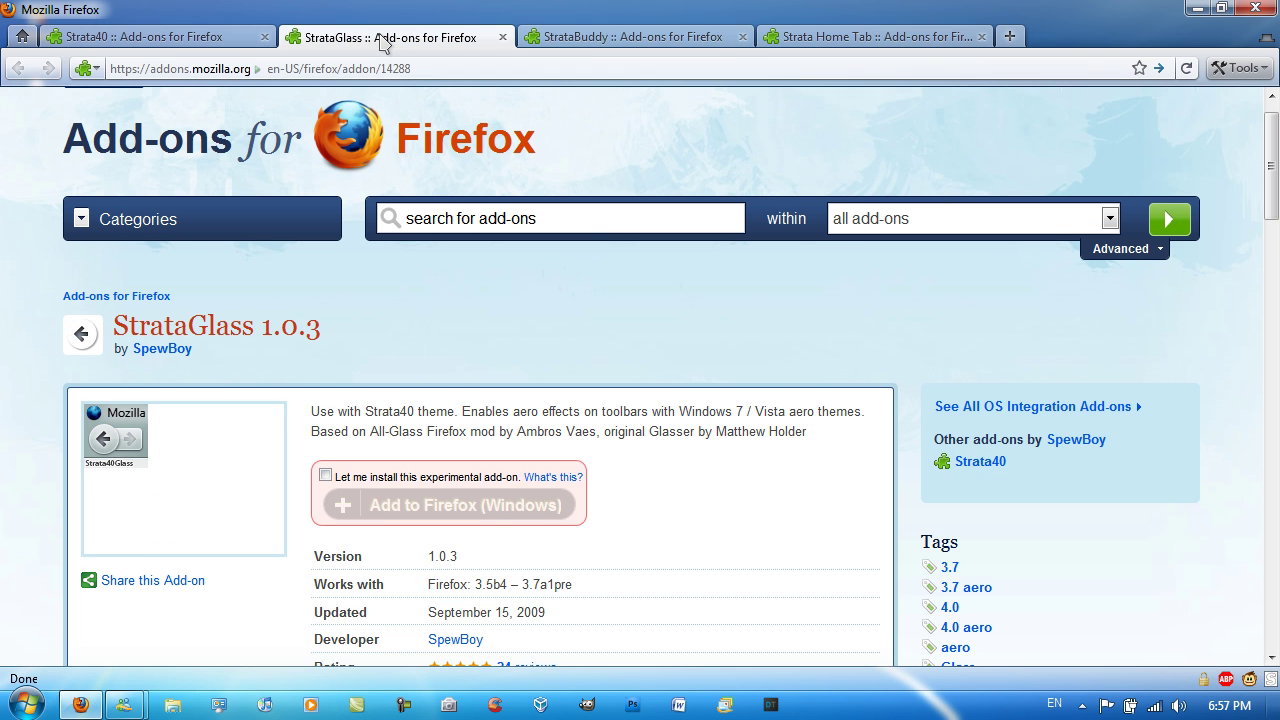
{"action": "left_click", "coordinate": [630, 38]}
{"action": "left_click", "coordinate": [858, 42]}
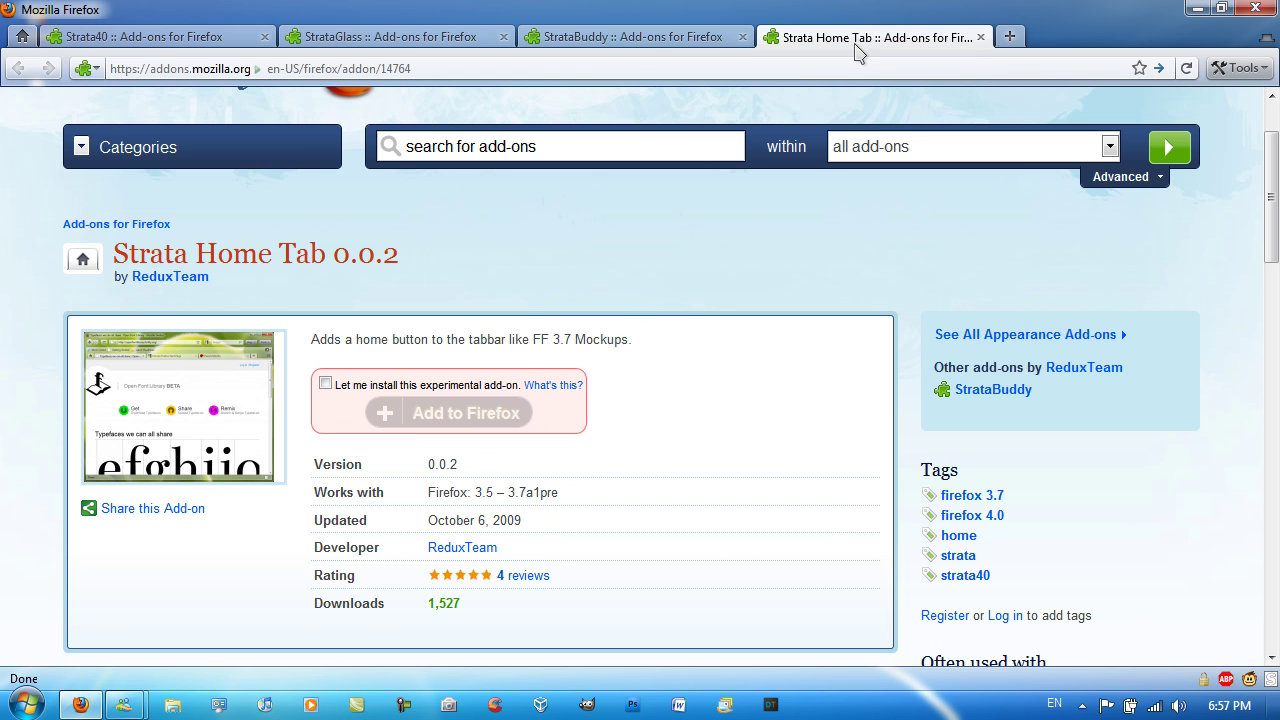
{"action": "left_click", "coordinate": [210, 37]}
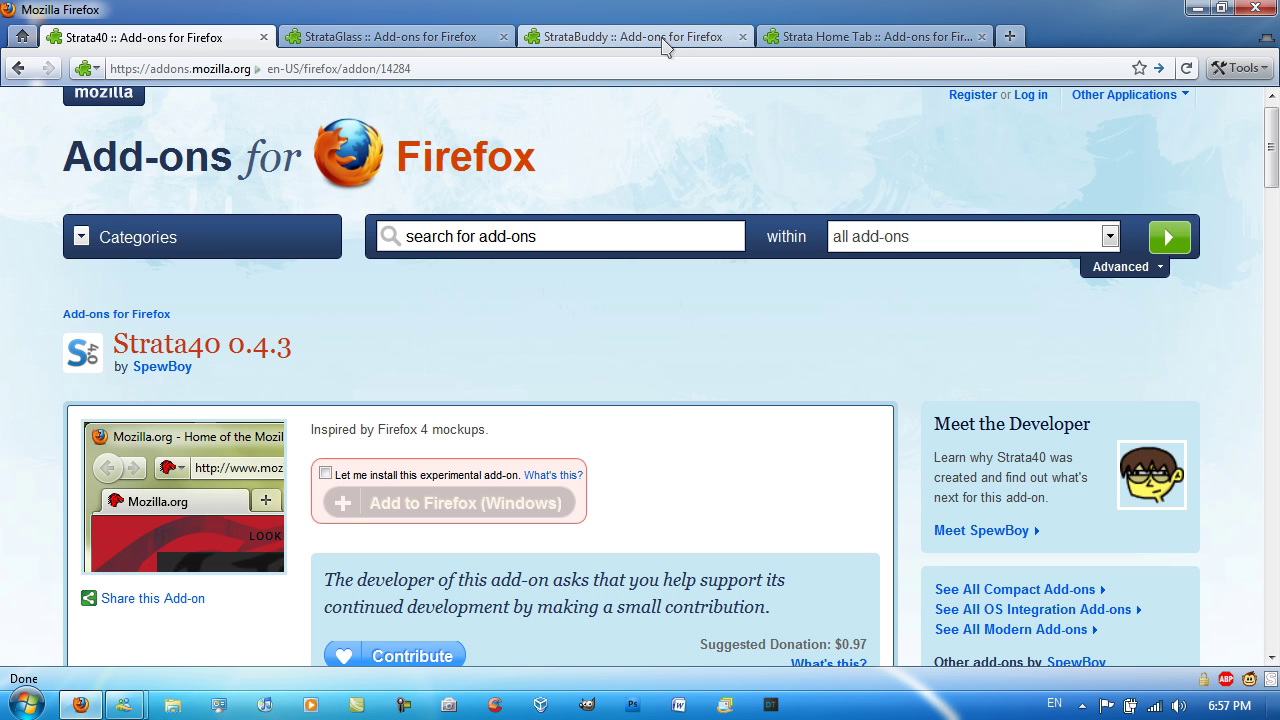
{"action": "scroll", "coordinate": [350, 337], "scroll_direction": "down", "scroll_amount": 1}
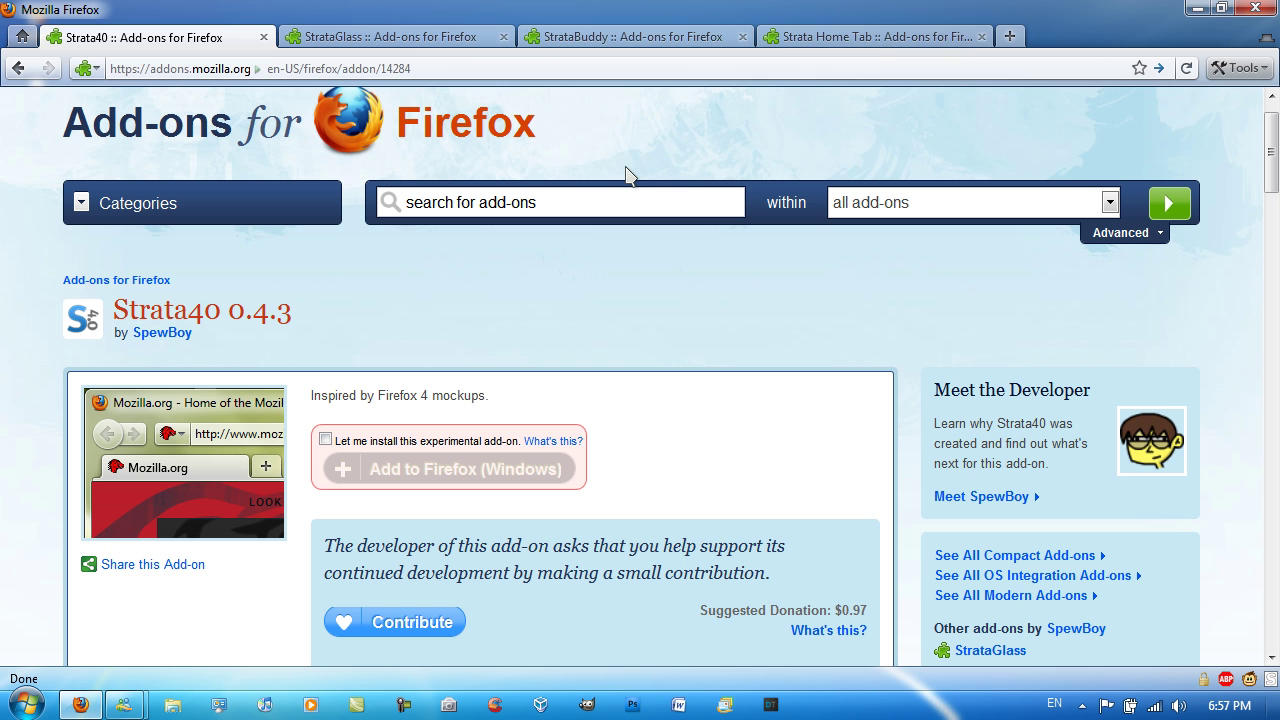
{"action": "scroll", "coordinate": [623, 286], "scroll_direction": "down", "scroll_amount": 2}
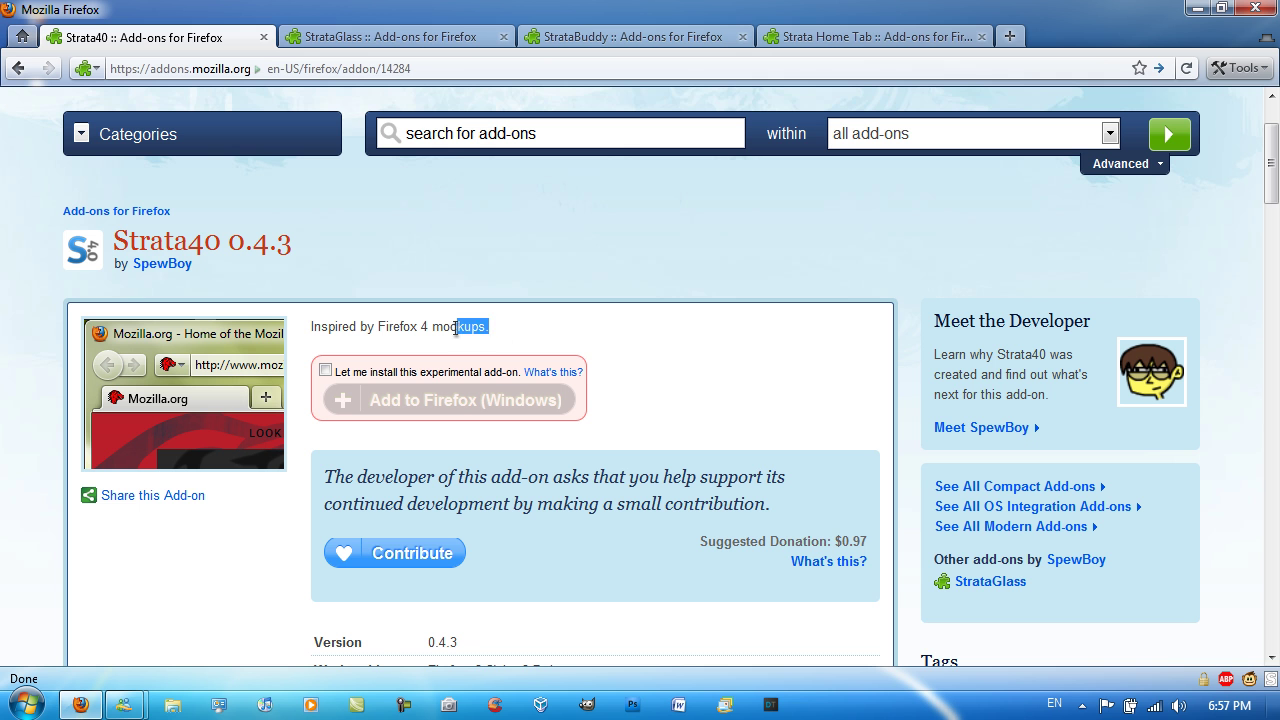
{"action": "scroll", "coordinate": [549, 277], "scroll_direction": "down", "scroll_amount": 2}
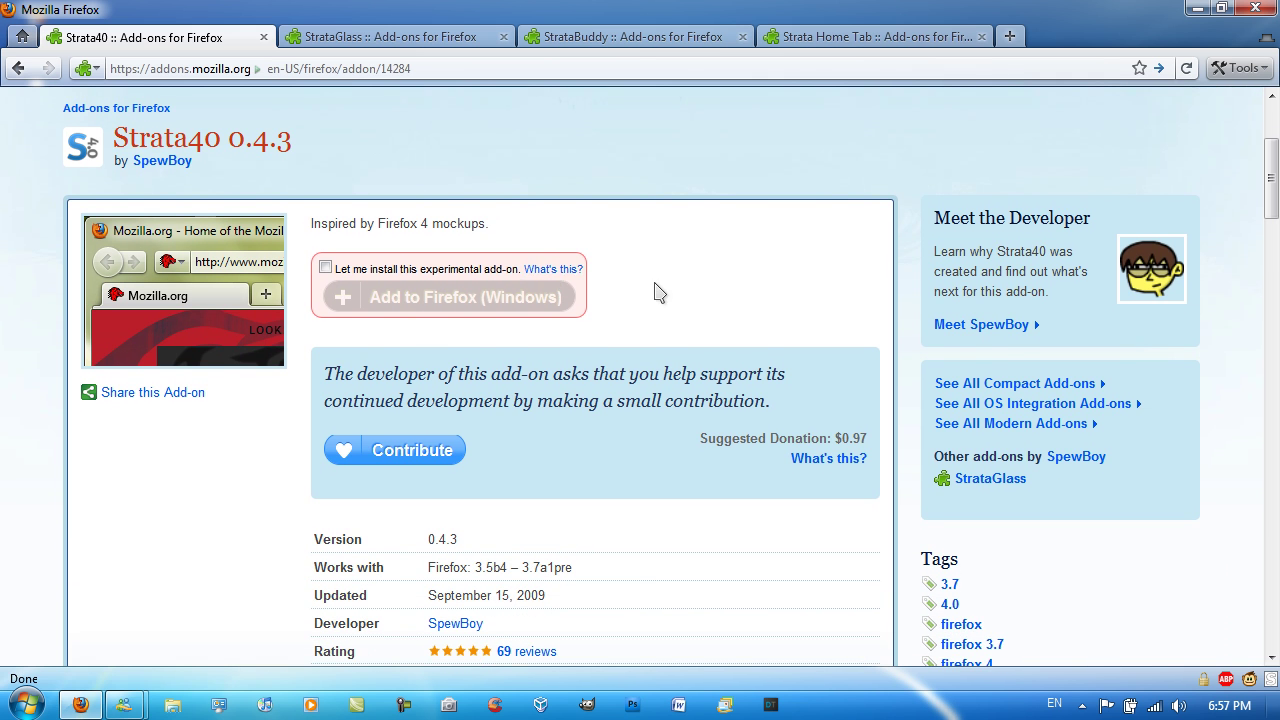
{"action": "scroll", "coordinate": [700, 260], "scroll_direction": "up", "scroll_amount": 4}
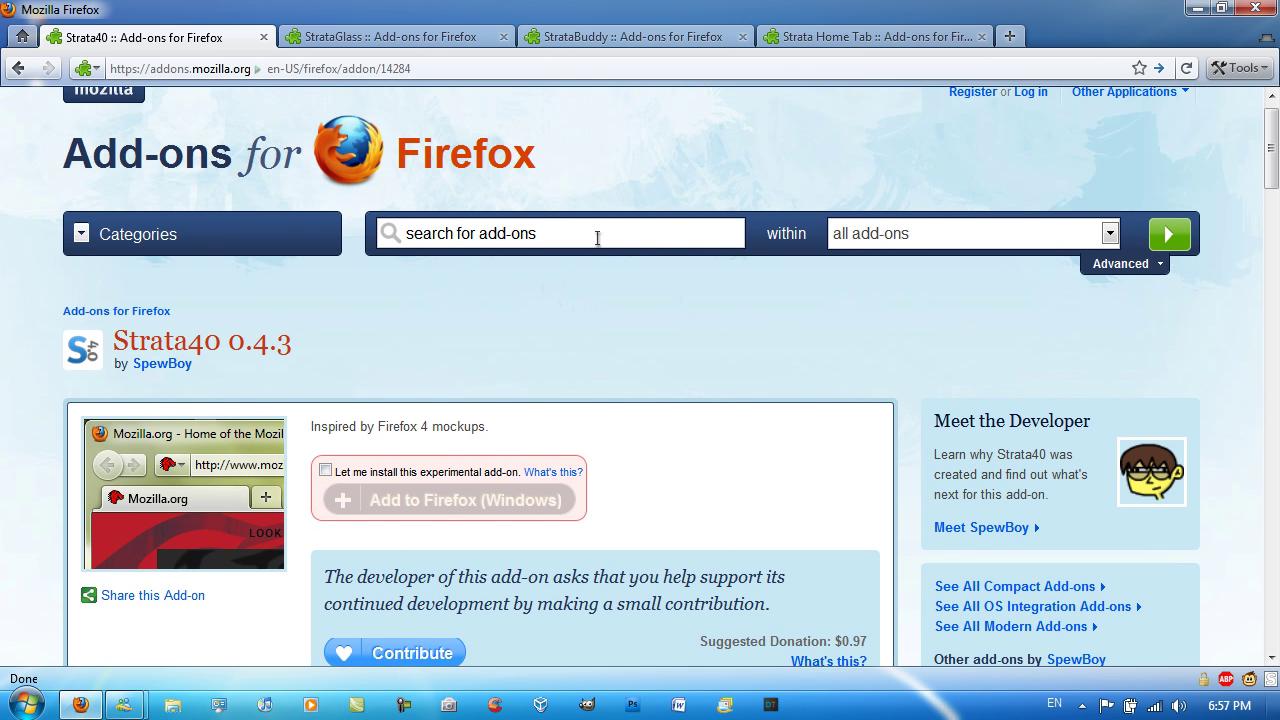
{"action": "scroll", "coordinate": [602, 228], "scroll_direction": "up", "scroll_amount": 1}
{"action": "scroll", "coordinate": [570, 212], "scroll_direction": "down", "scroll_amount": 1}
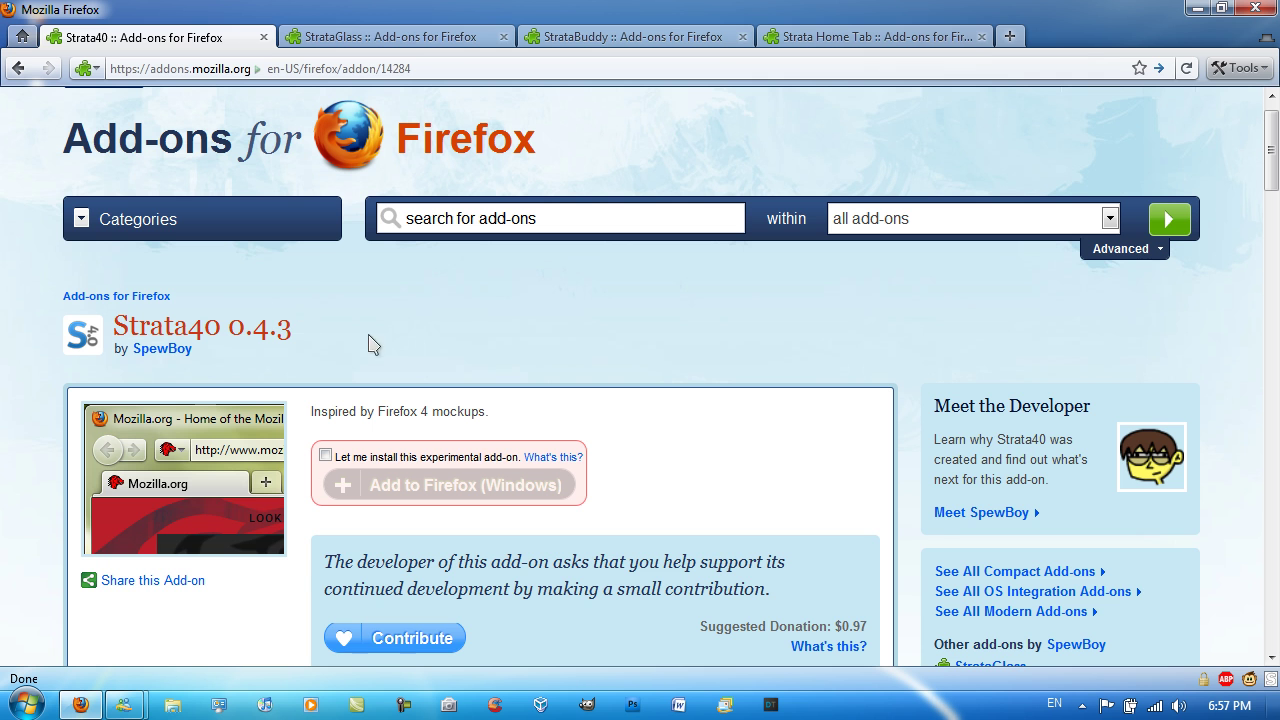
Step: Revisit the StrataGlass, StrataBuddy and Strata Home Tab pages, ending on StrataGlass 1.0.3
{"action": "left_click", "coordinate": [405, 37]}
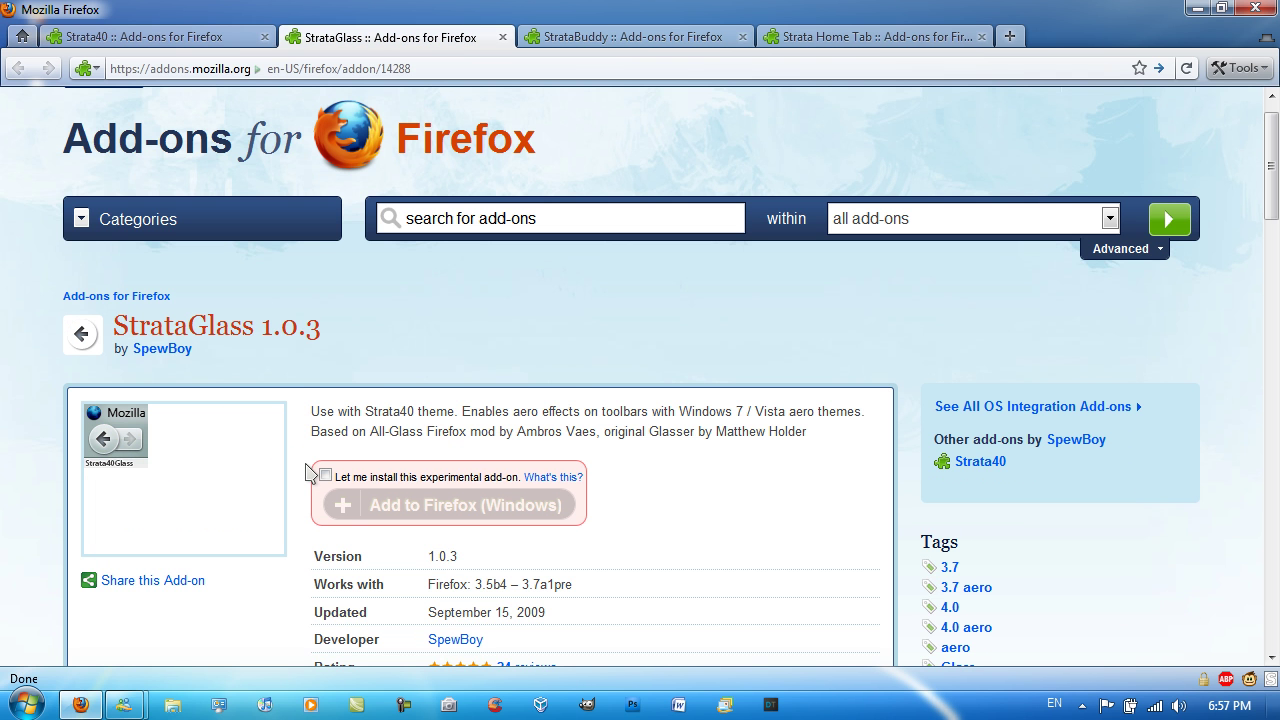
{"action": "left_click", "coordinate": [630, 38]}
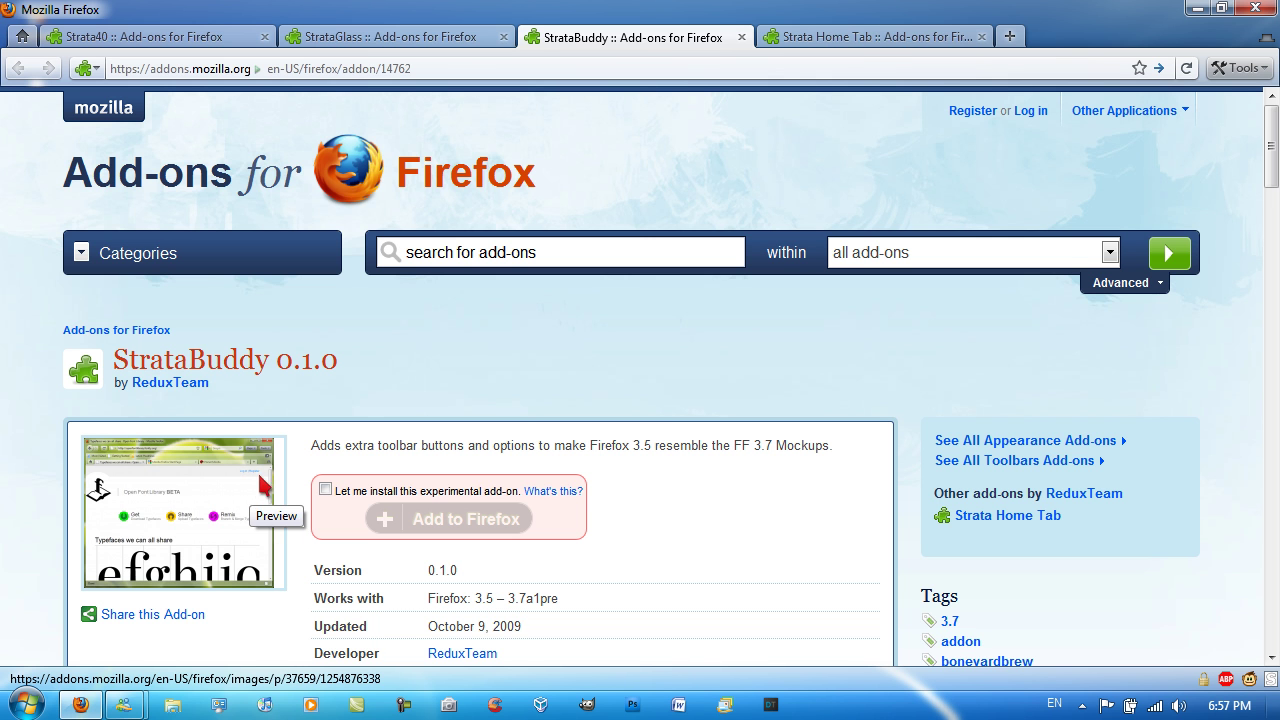
{"action": "left_click", "coordinate": [858, 37]}
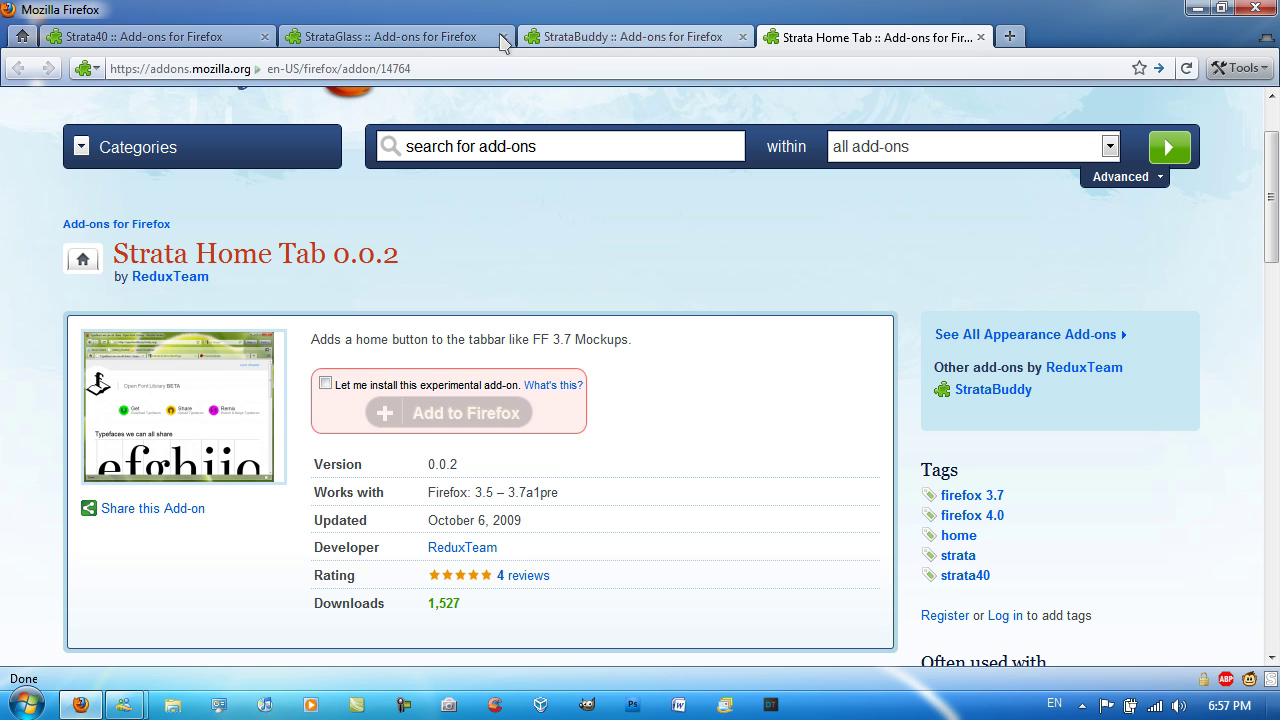
{"action": "left_click", "coordinate": [426, 38]}
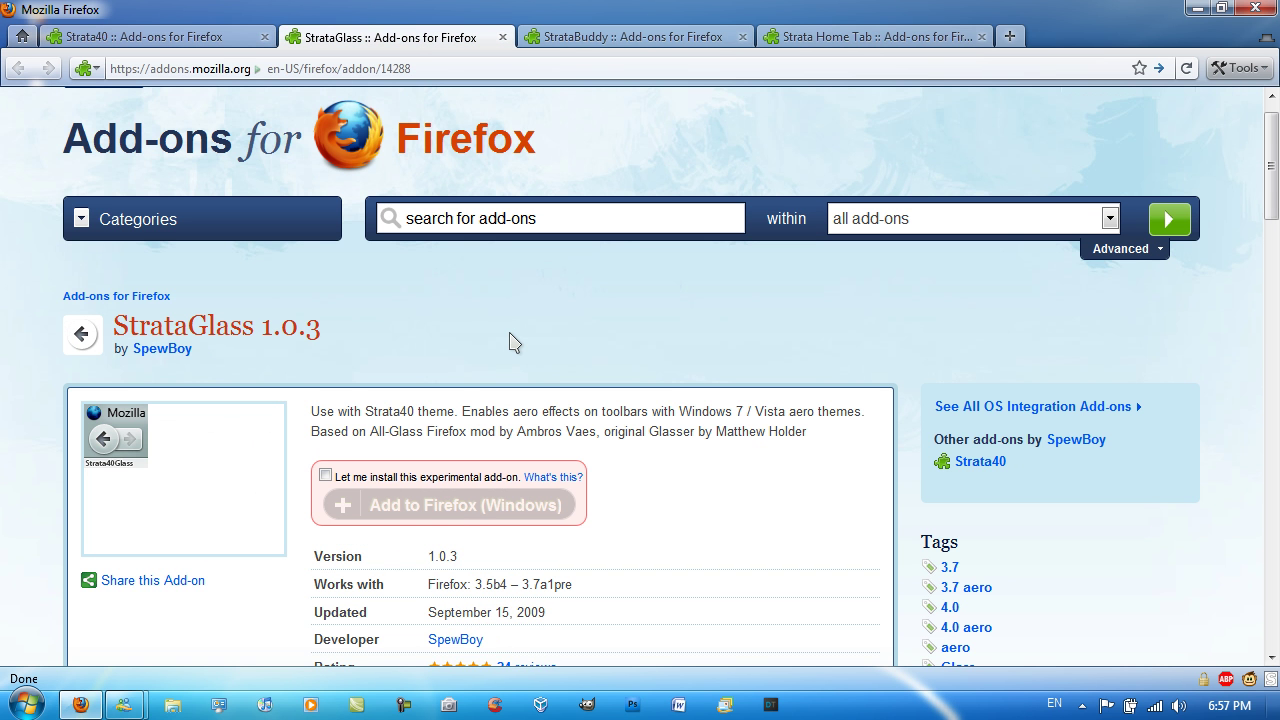
{"action": "left_click", "coordinate": [1222, 72]}
{"action": "left_click", "coordinate": [1131, 281]}
{"action": "scroll", "coordinate": [852, 245], "scroll_direction": "up", "scroll_amount": 5}
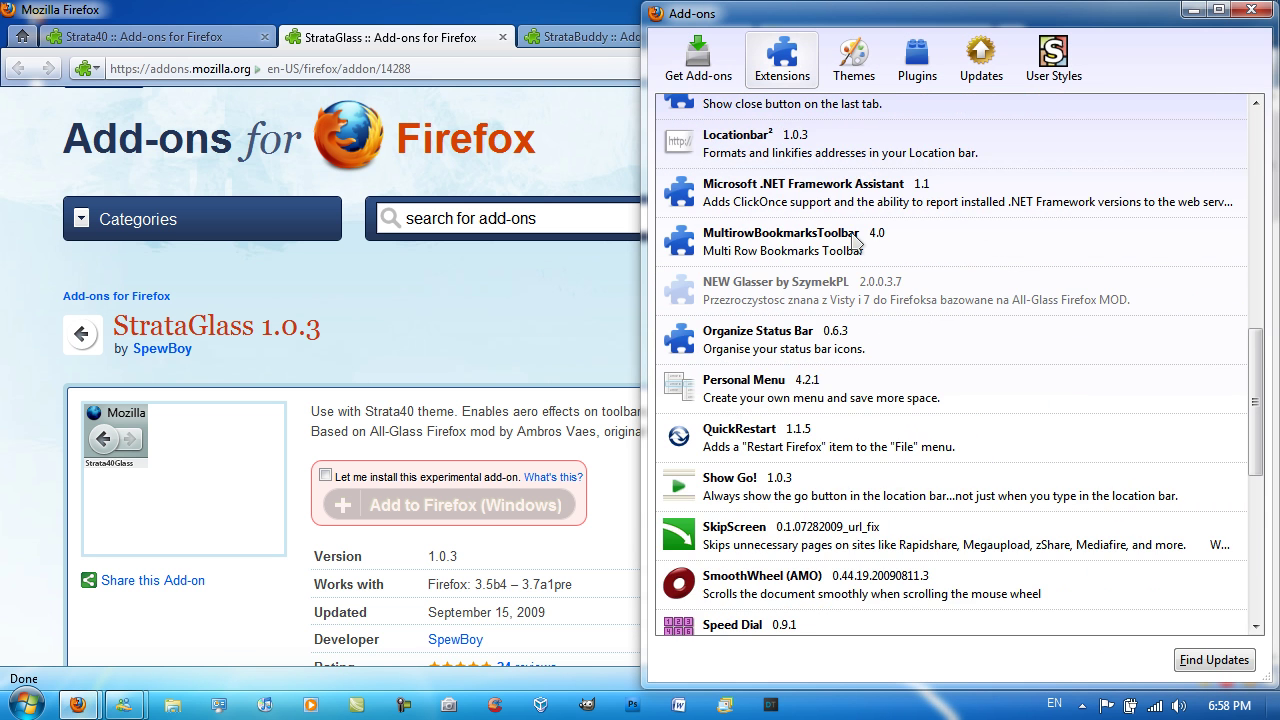
{"action": "scroll", "coordinate": [848, 250], "scroll_direction": "up", "scroll_amount": 3}
{"action": "scroll", "coordinate": [840, 258], "scroll_direction": "up", "scroll_amount": 5}
{"action": "scroll", "coordinate": [832, 266], "scroll_direction": "up", "scroll_amount": 1}
{"action": "scroll", "coordinate": [829, 271], "scroll_direction": "up", "scroll_amount": 3}
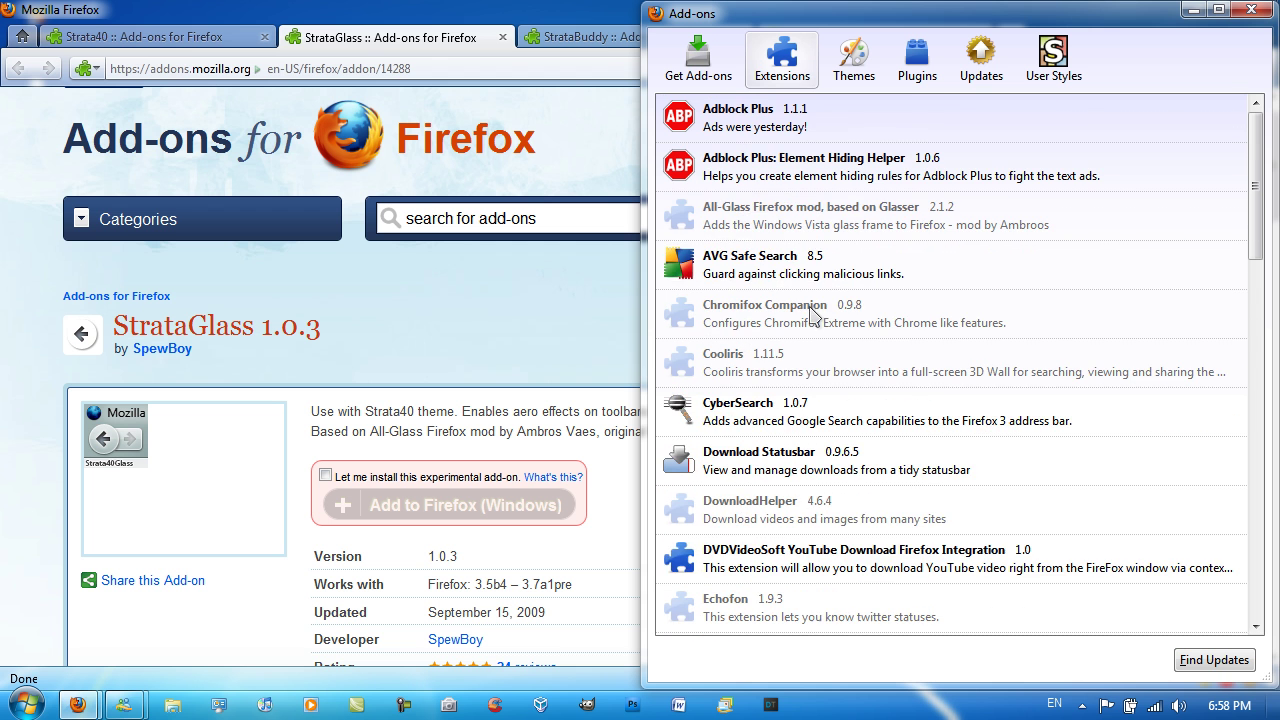
{"action": "left_click", "coordinate": [777, 212]}
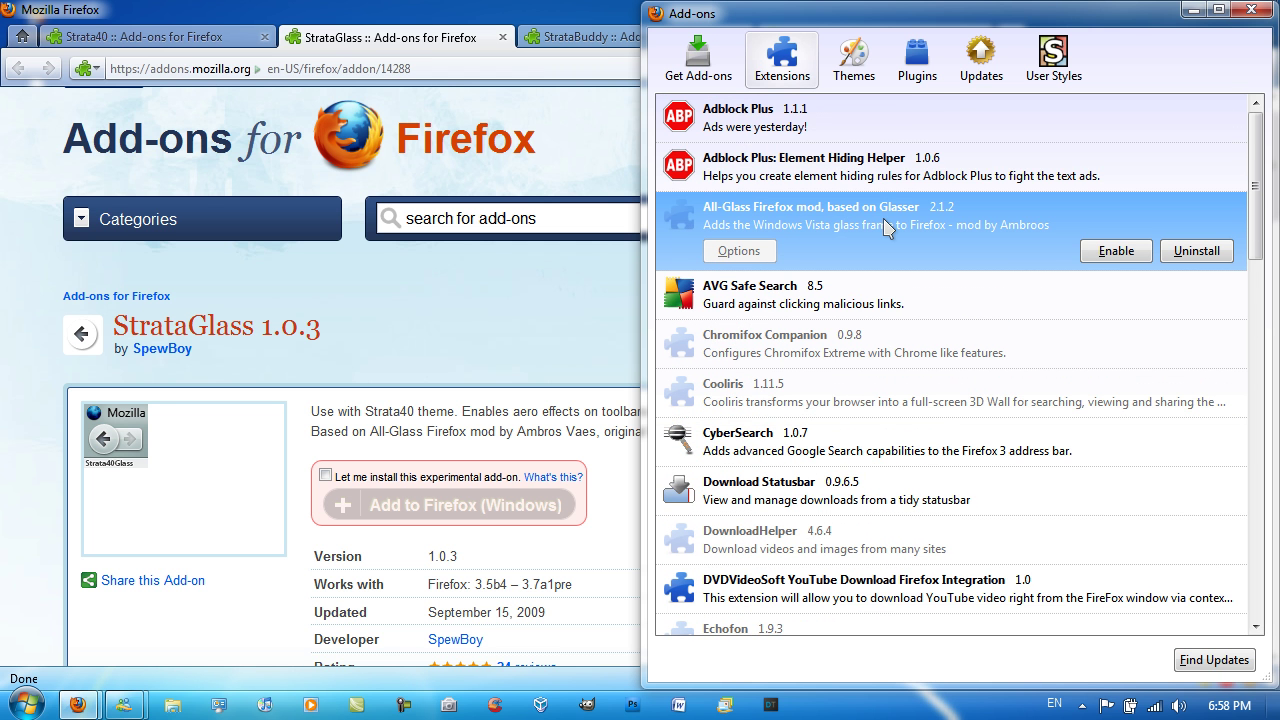
{"action": "scroll", "coordinate": [884, 220], "scroll_direction": "down", "scroll_amount": 3}
{"action": "scroll", "coordinate": [866, 300], "scroll_direction": "down", "scroll_amount": 2}
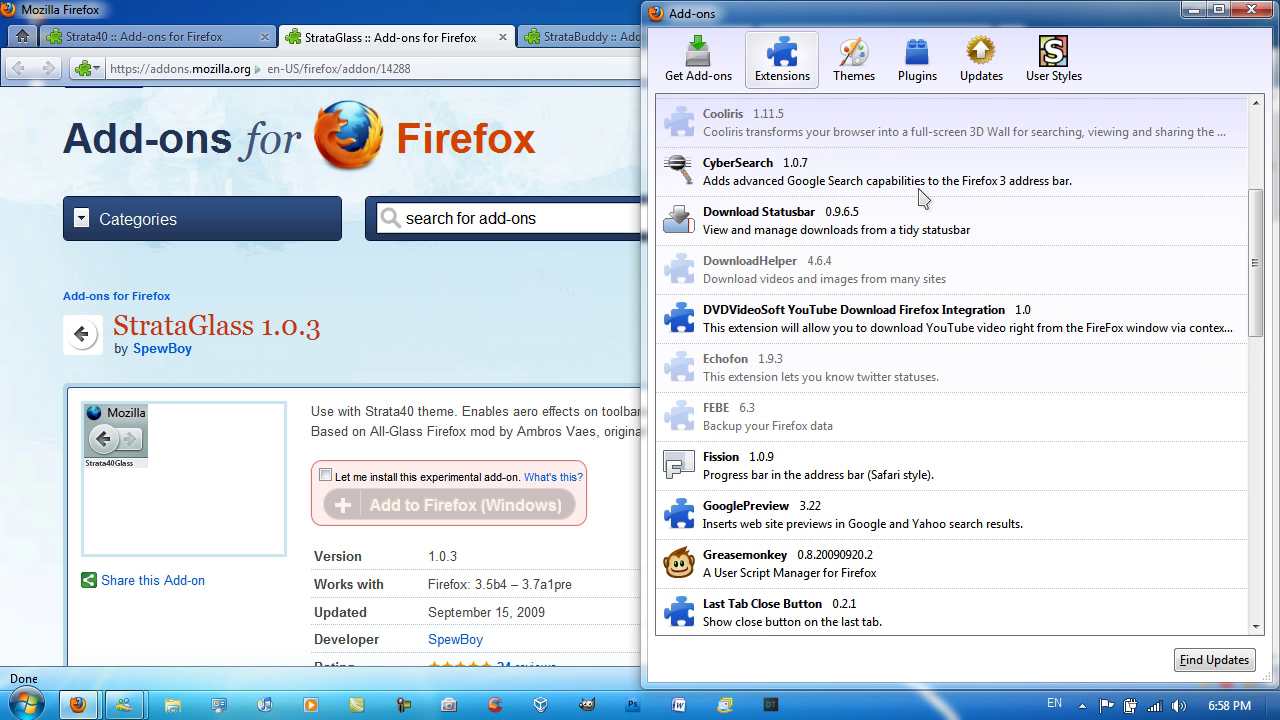
{"action": "left_click", "coordinate": [1251, 9]}
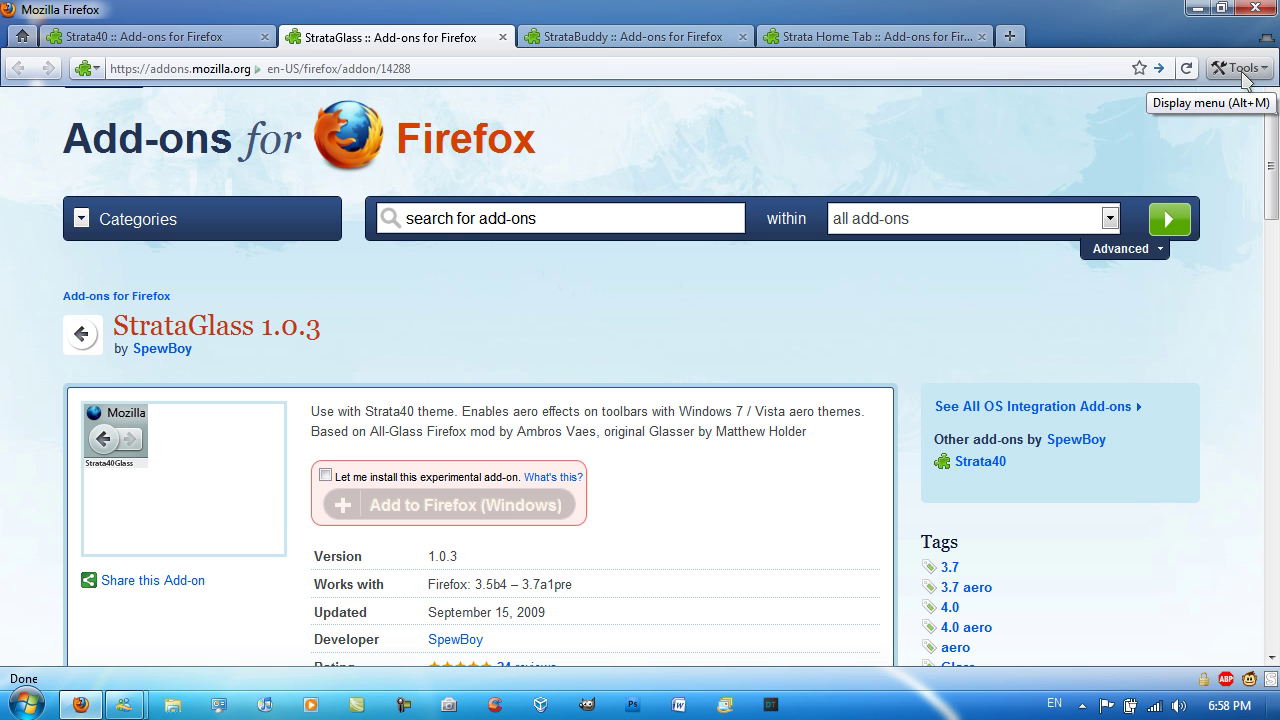
Step: Cycle through the Strata add-on tabs, ending on the Strata Home Tab page
{"action": "left_click", "coordinate": [870, 37]}
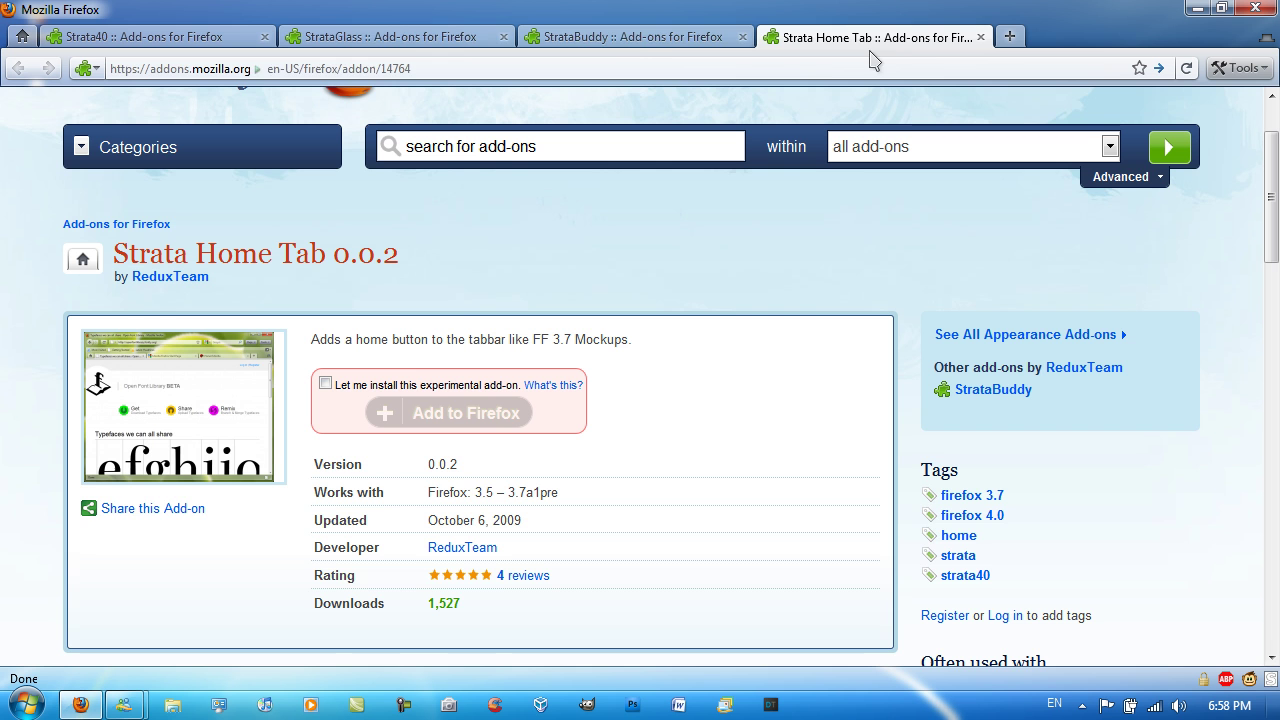
{"action": "left_click", "coordinate": [645, 40]}
{"action": "left_click", "coordinate": [500, 40]}
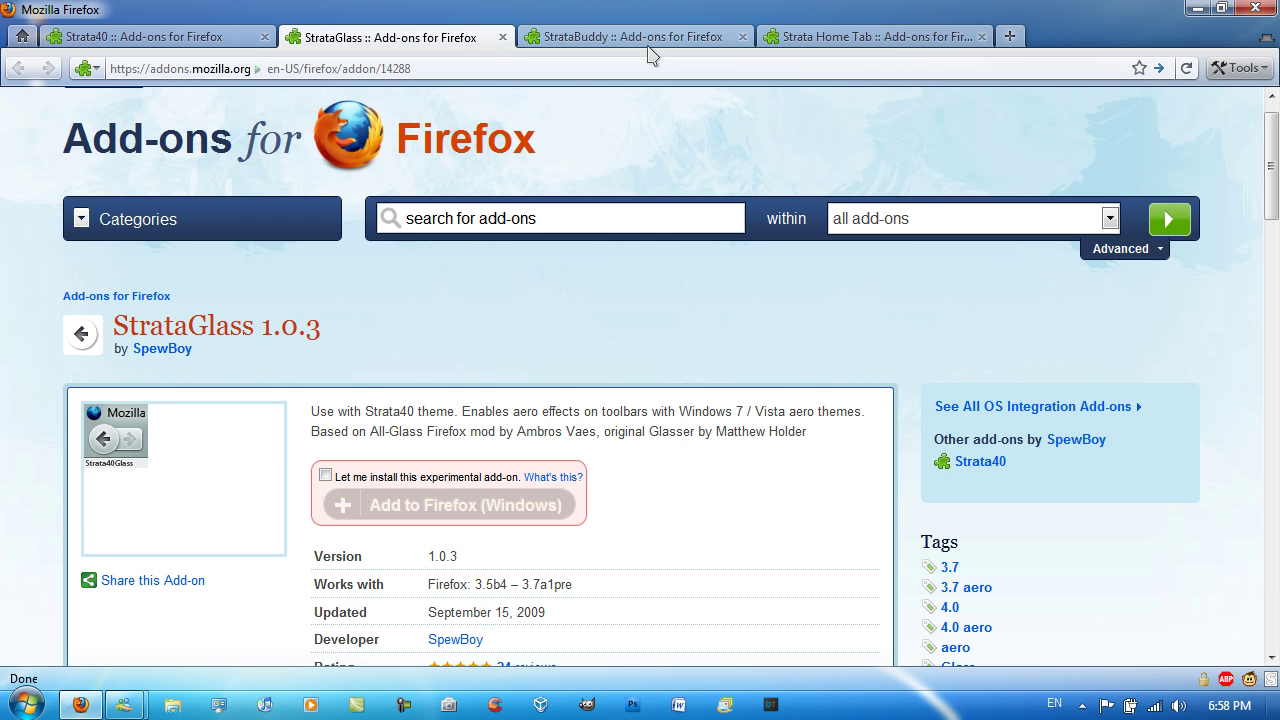
{"action": "left_click", "coordinate": [853, 40]}
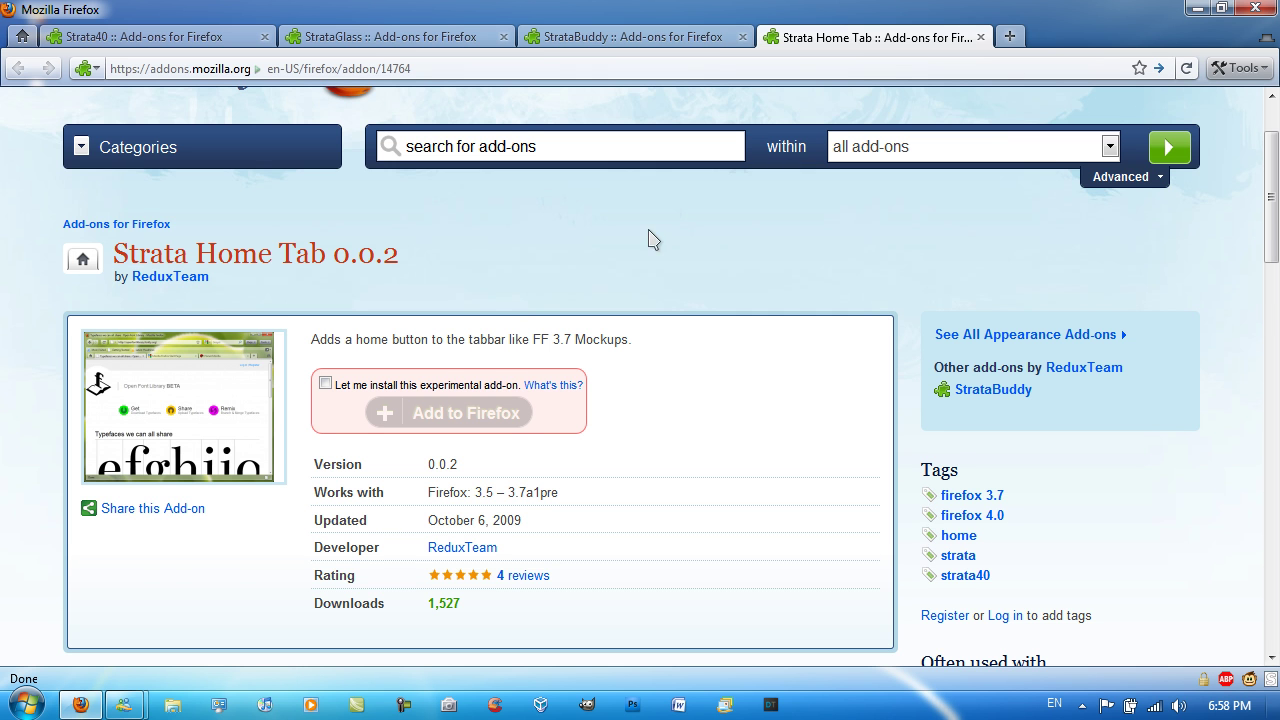
{"action": "scroll", "coordinate": [657, 220], "scroll_direction": "down", "scroll_amount": 2}
{"action": "scroll", "coordinate": [584, 347], "scroll_direction": "up", "scroll_amount": 3}
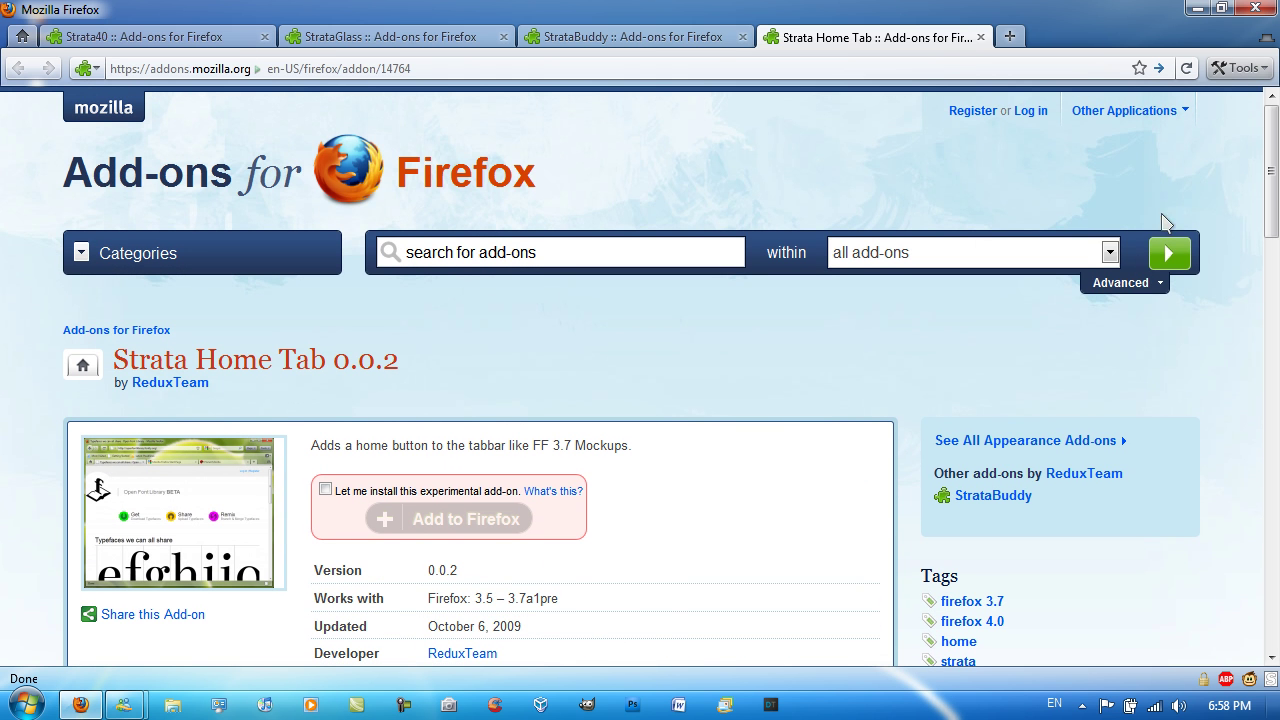
Step: Open the add-ons manager and close it, then switch to the StrataBuddy 0.1.0 page
{"action": "left_click", "coordinate": [1240, 68]}
{"action": "left_click", "coordinate": [1128, 280]}
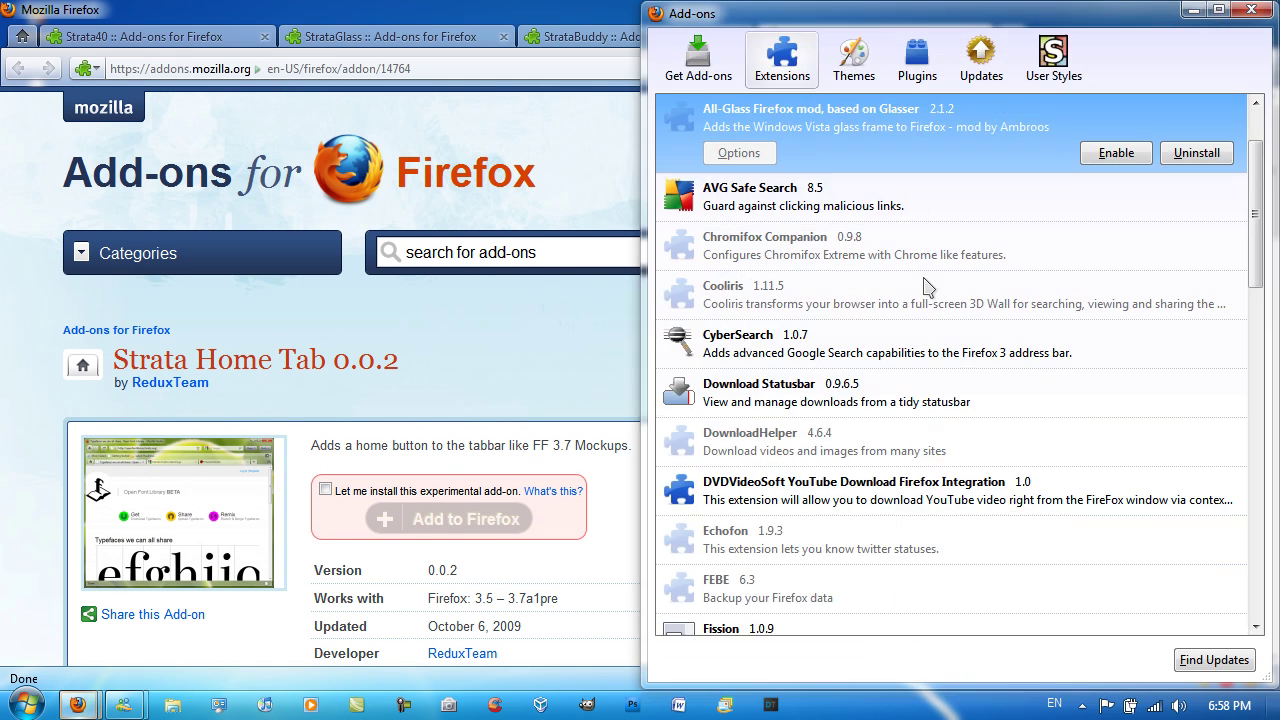
{"action": "left_click", "coordinate": [1246, 9]}
{"action": "left_click", "coordinate": [620, 40]}
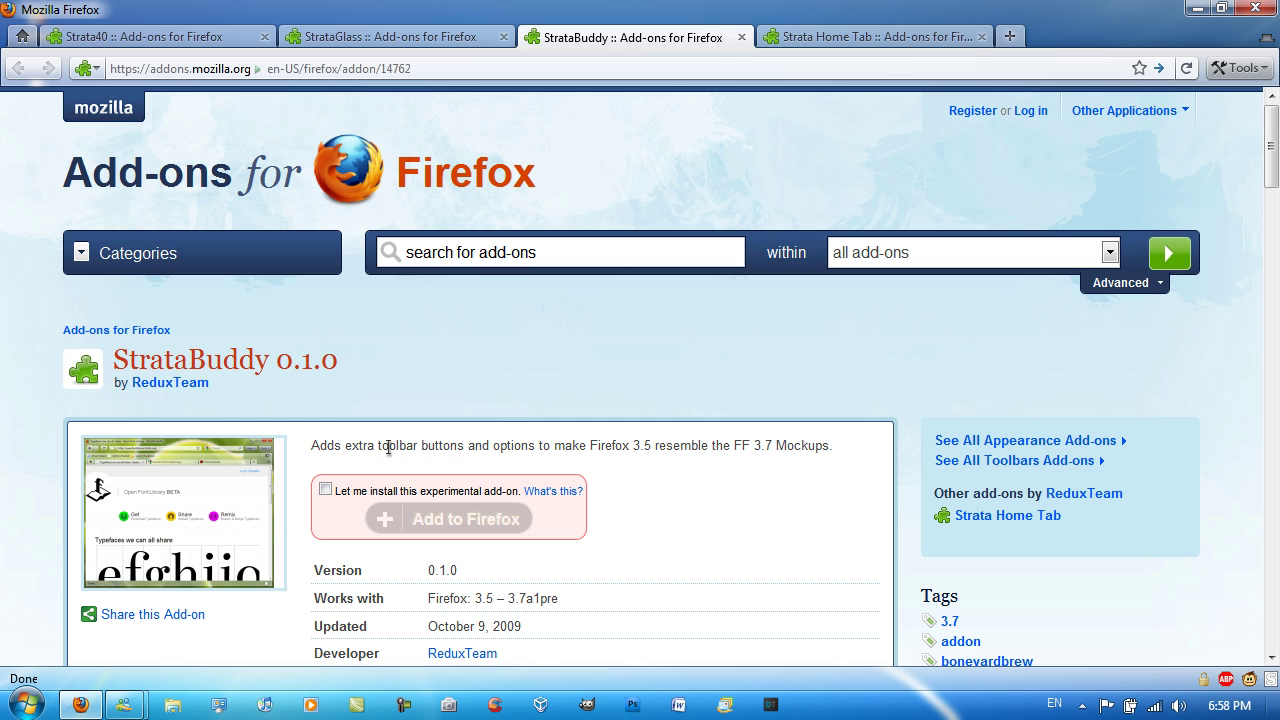
Step: Highlight 'toolbar buttons' in StrataBuddy's description, then enlarge and close its screenshot twice
{"action": "left_click_drag", "start_coordinate": [378, 447], "coordinate": [475, 466]}
{"action": "left_click", "coordinate": [475, 466]}
{"action": "left_click", "coordinate": [236, 490]}
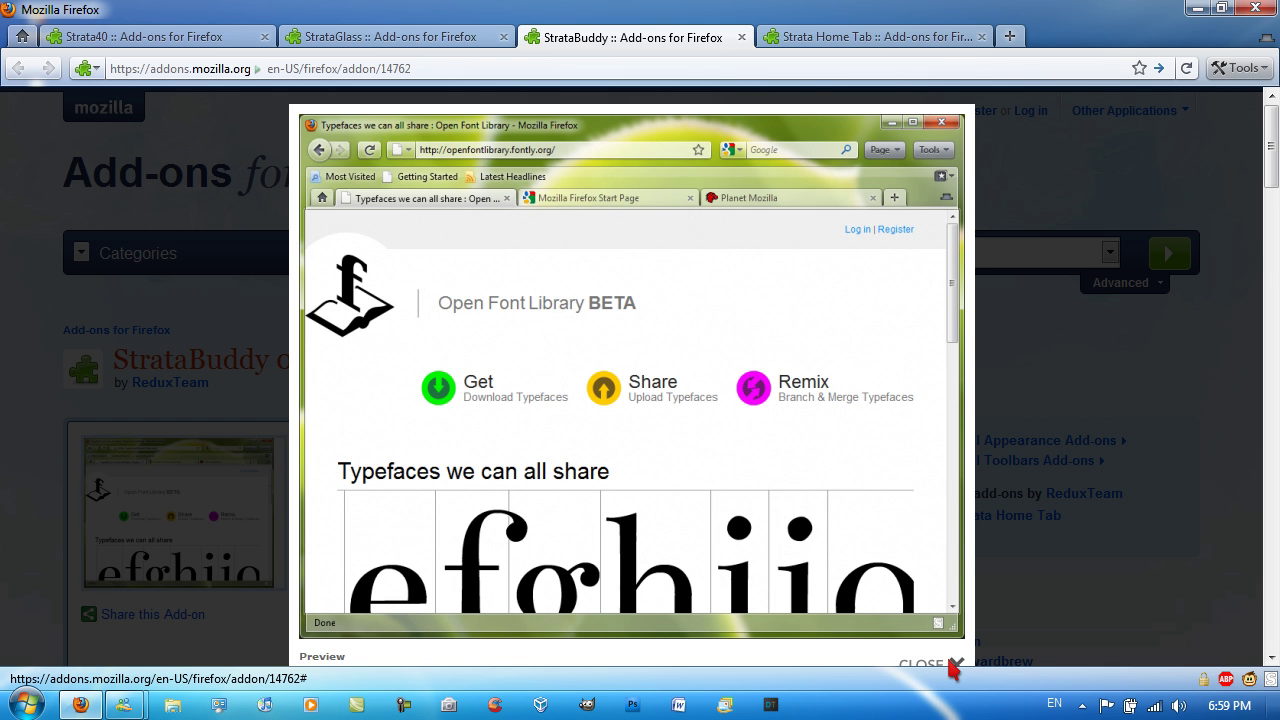
{"action": "left_click", "coordinate": [948, 665]}
{"action": "left_click", "coordinate": [177, 522]}
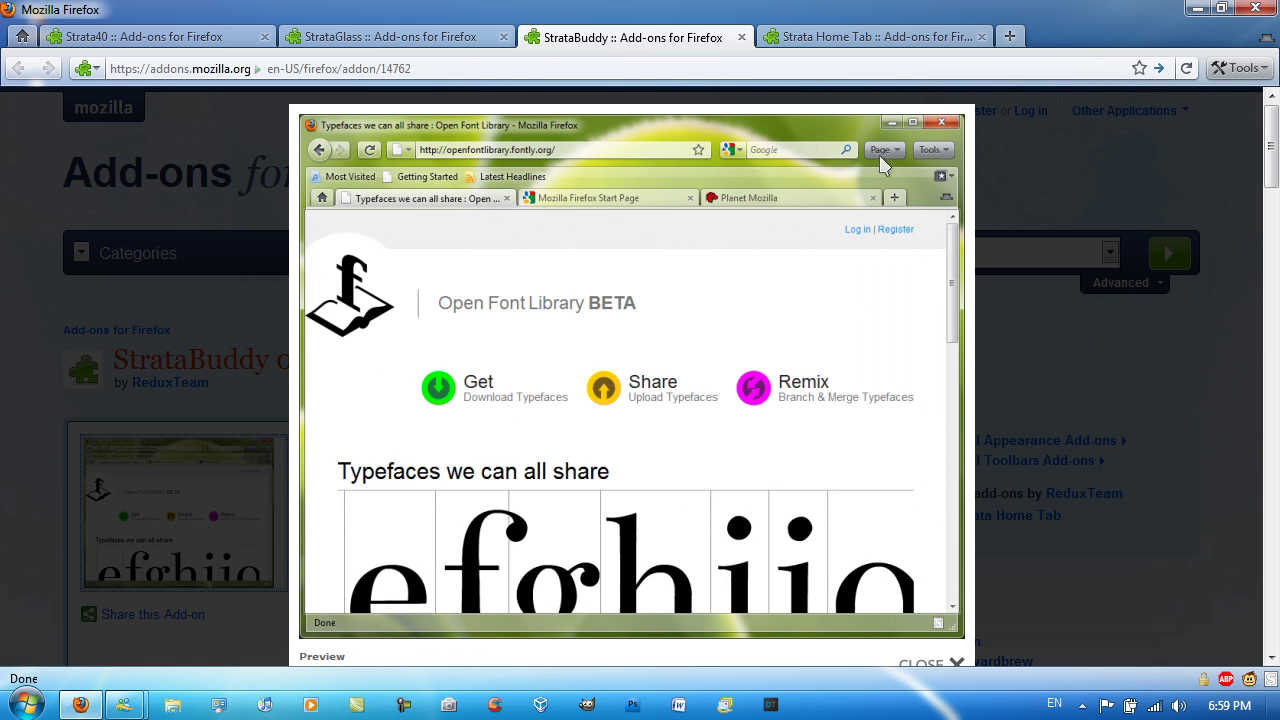
{"action": "left_click", "coordinate": [942, 664]}
Step: In the add-ons manager, view Personal Menu 4.2.1's options, select Menu, and cancel unchanged
{"action": "left_click", "coordinate": [1243, 67]}
{"action": "left_click", "coordinate": [985, 278]}
{"action": "scroll", "coordinate": [805, 315], "scroll_direction": "down", "scroll_amount": 2}
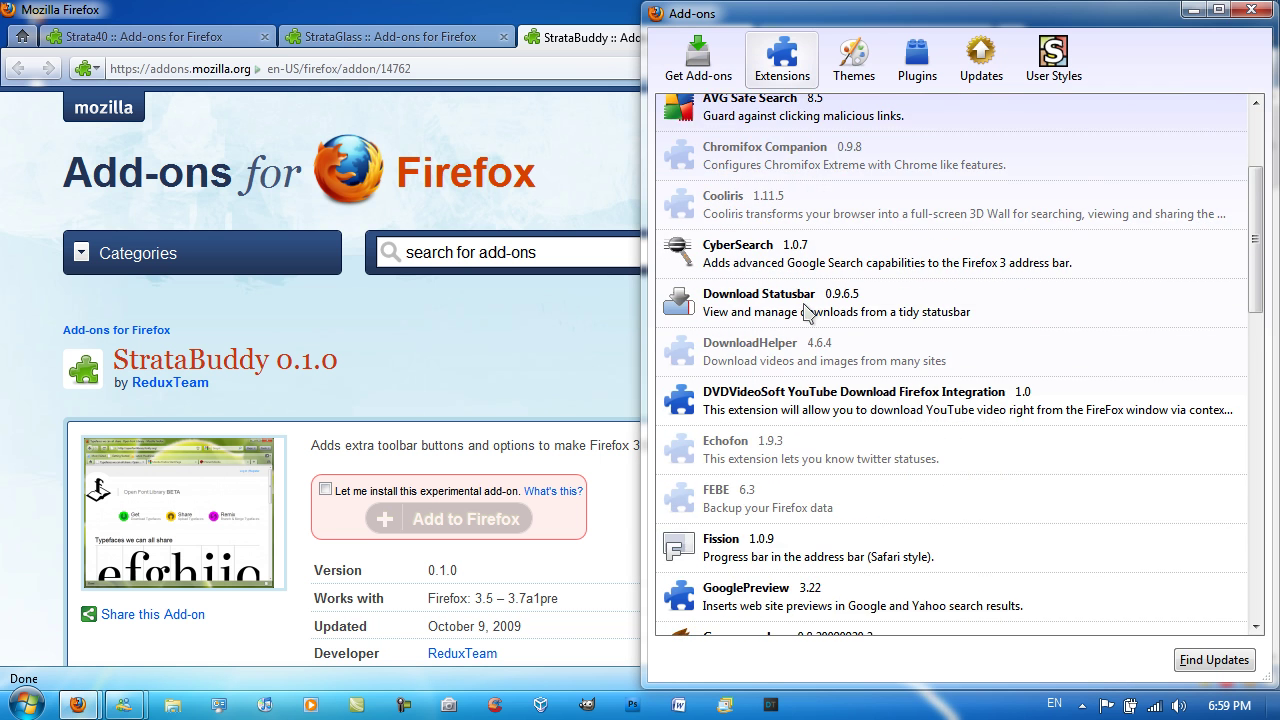
{"action": "scroll", "coordinate": [808, 318], "scroll_direction": "down", "scroll_amount": 4}
{"action": "scroll", "coordinate": [808, 318], "scroll_direction": "down", "scroll_amount": 2}
{"action": "scroll", "coordinate": [808, 318], "scroll_direction": "down", "scroll_amount": 4}
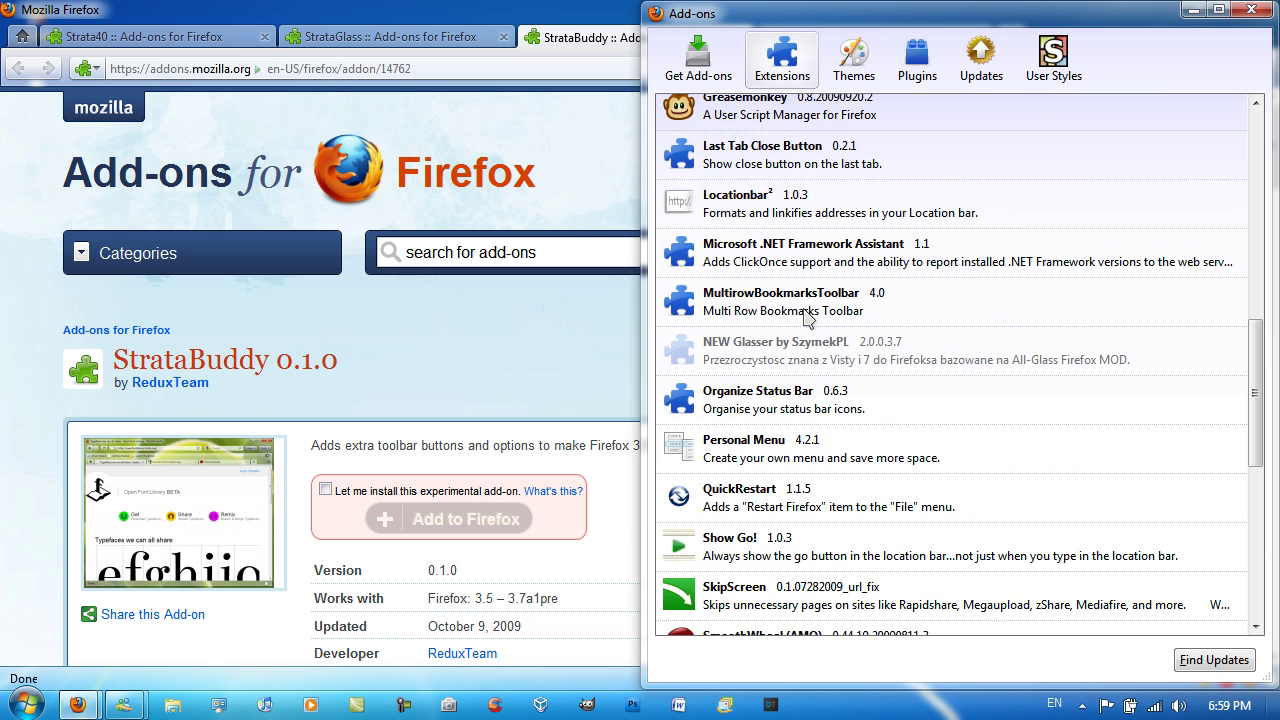
{"action": "left_click", "coordinate": [757, 455]}
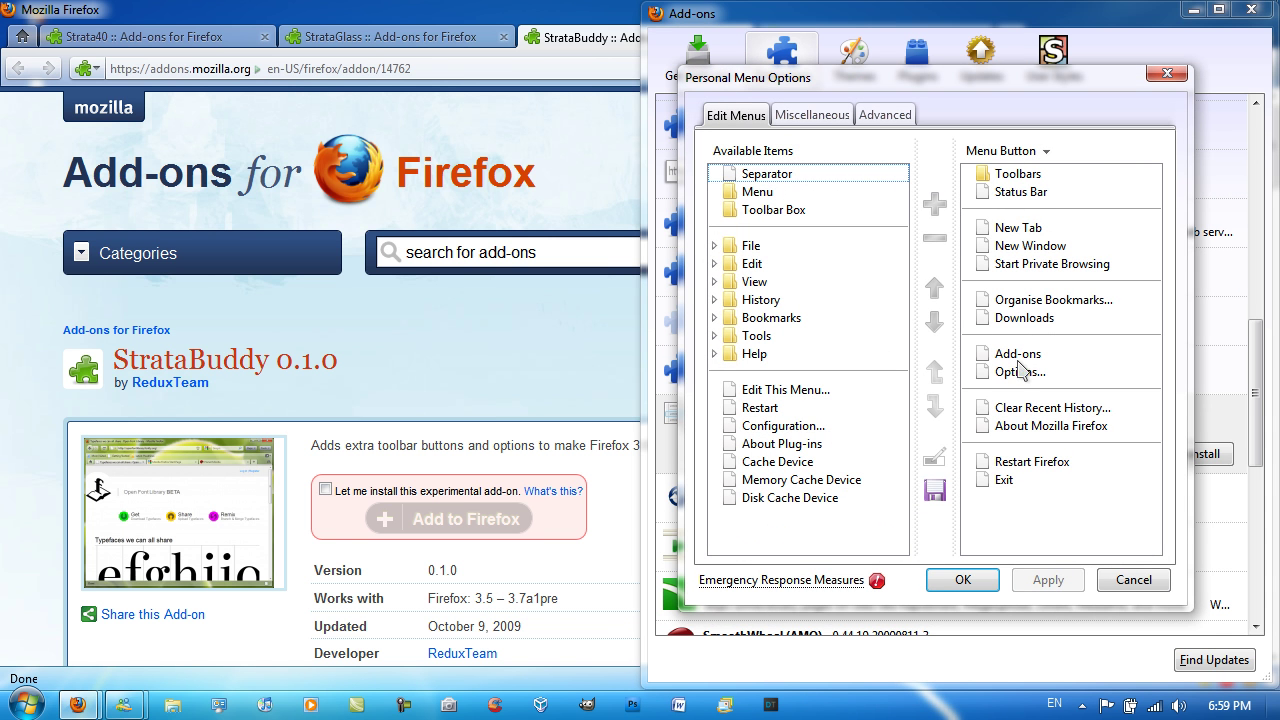
{"action": "left_click", "coordinate": [776, 193]}
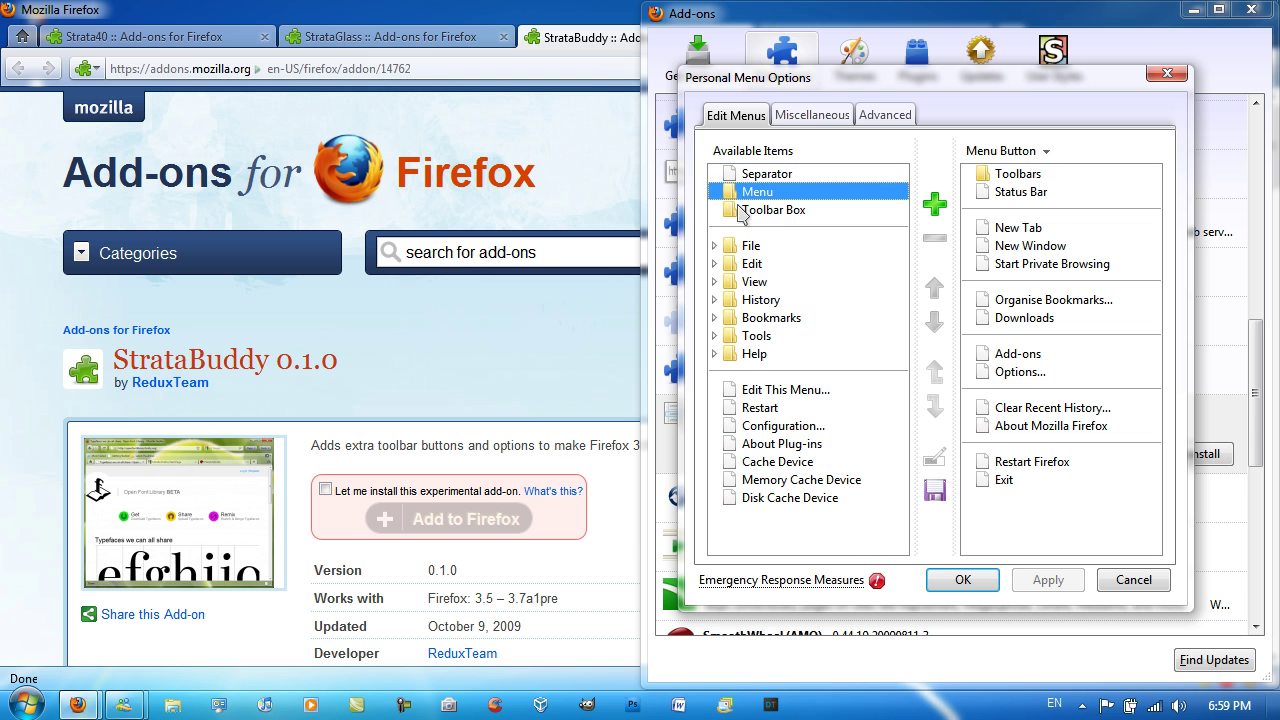
{"action": "left_click", "coordinate": [1132, 582]}
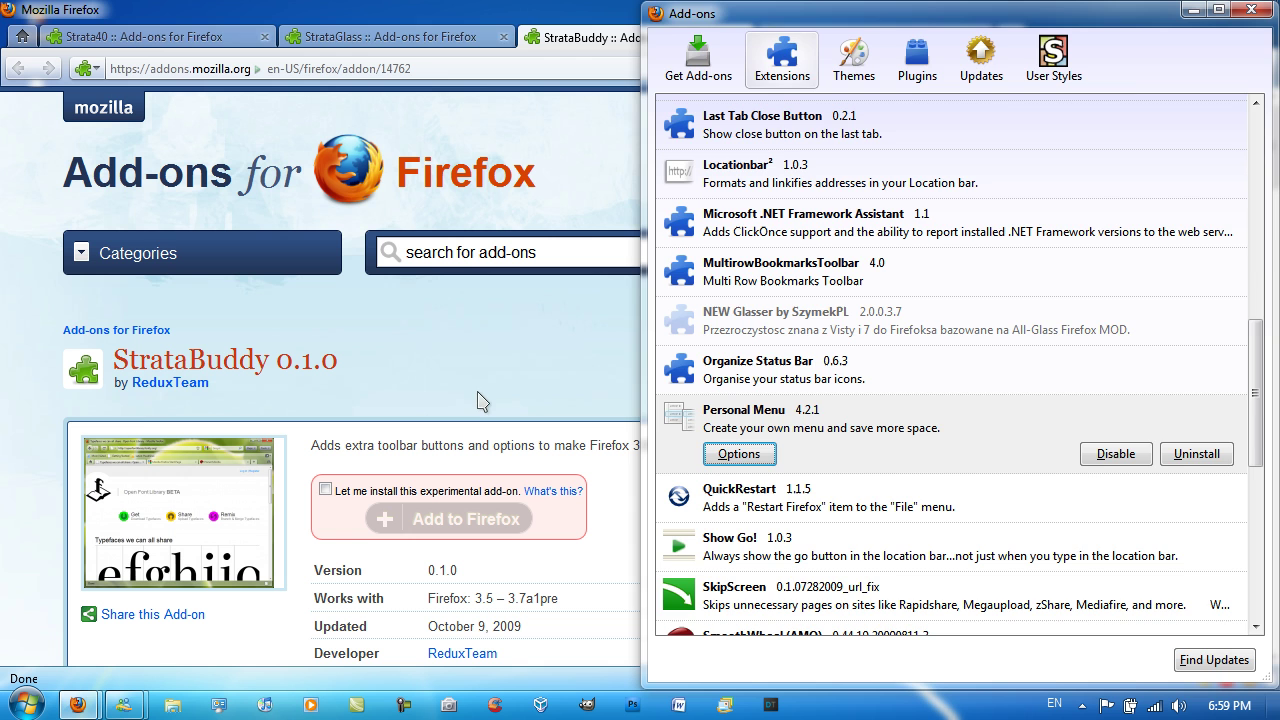
Step: Close the add-ons manager and view StrataBuddy's enlarged screenshot twice, back on its page
{"action": "key", "text": "alt+F4"}
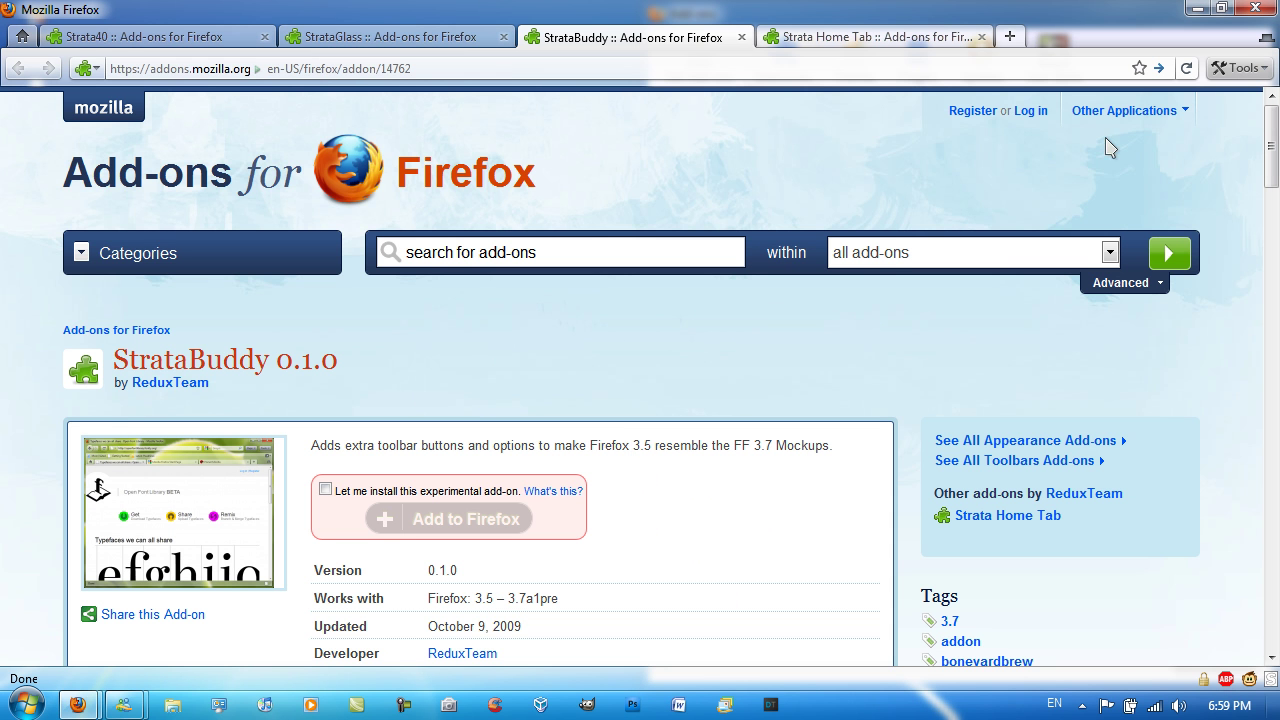
{"action": "left_click", "coordinate": [172, 703]}
{"action": "left_click", "coordinate": [238, 505]}
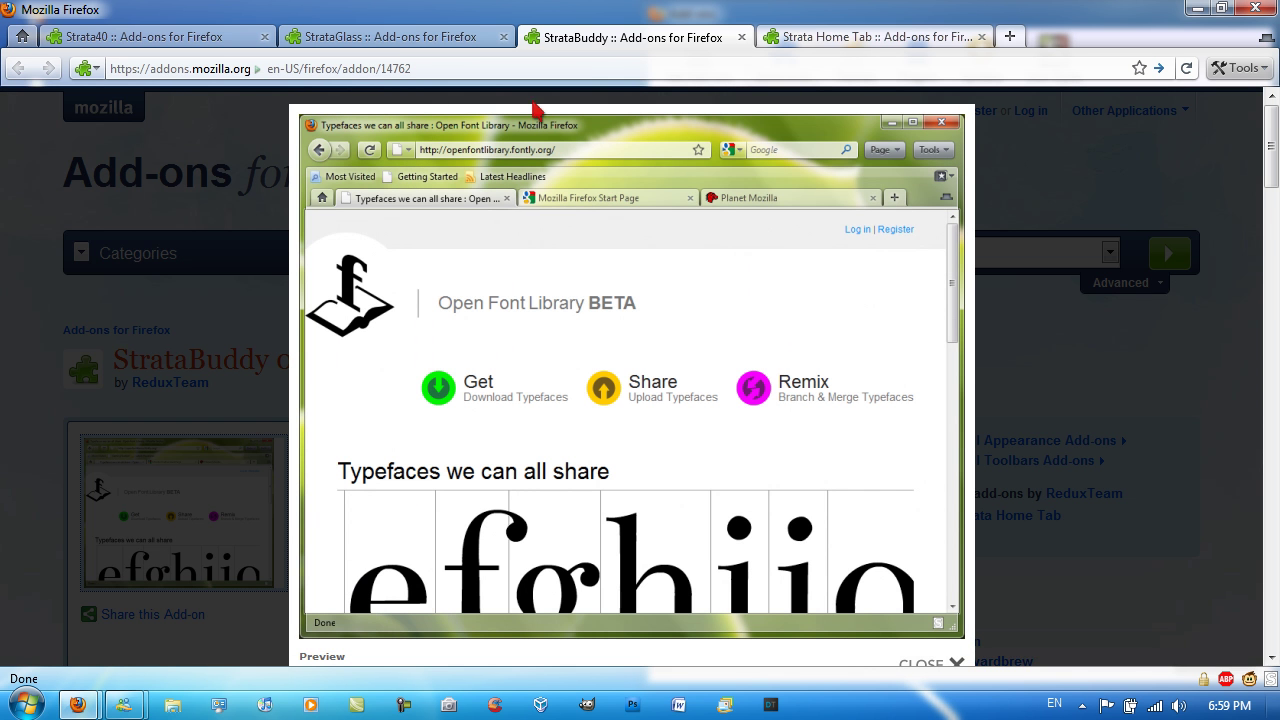
{"action": "left_click", "coordinate": [916, 667]}
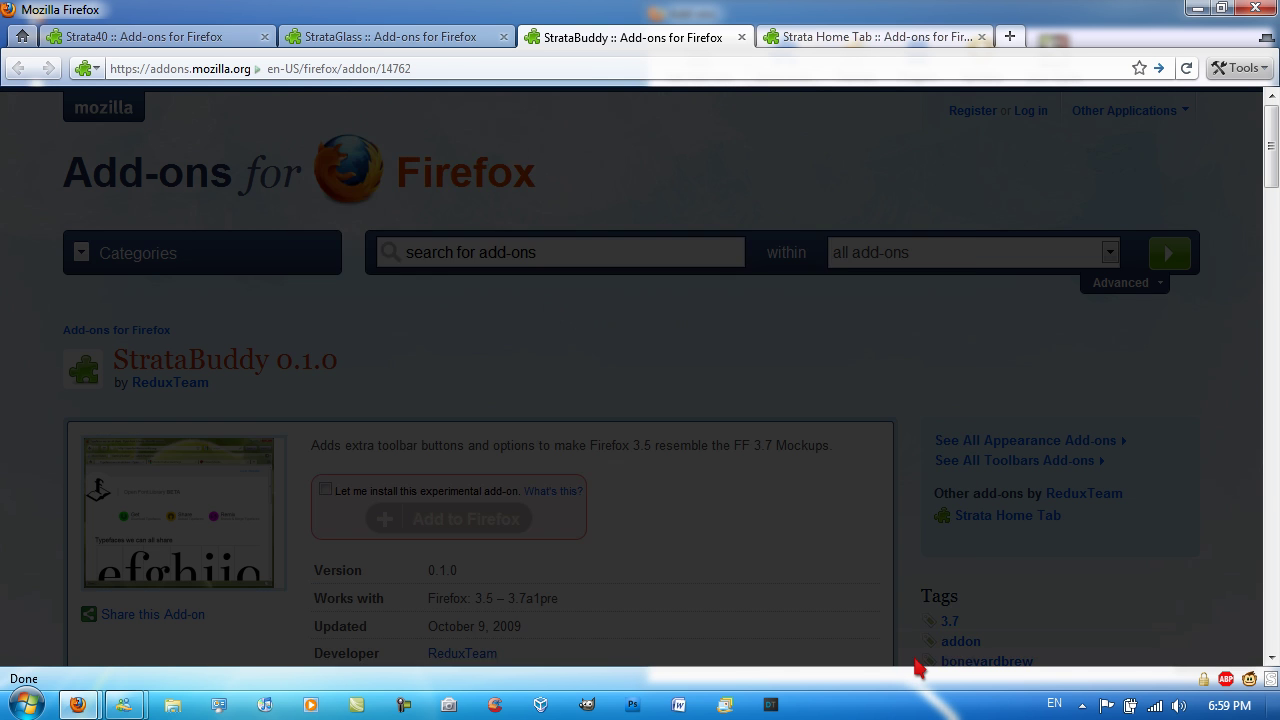
{"action": "left_click", "coordinate": [198, 540]}
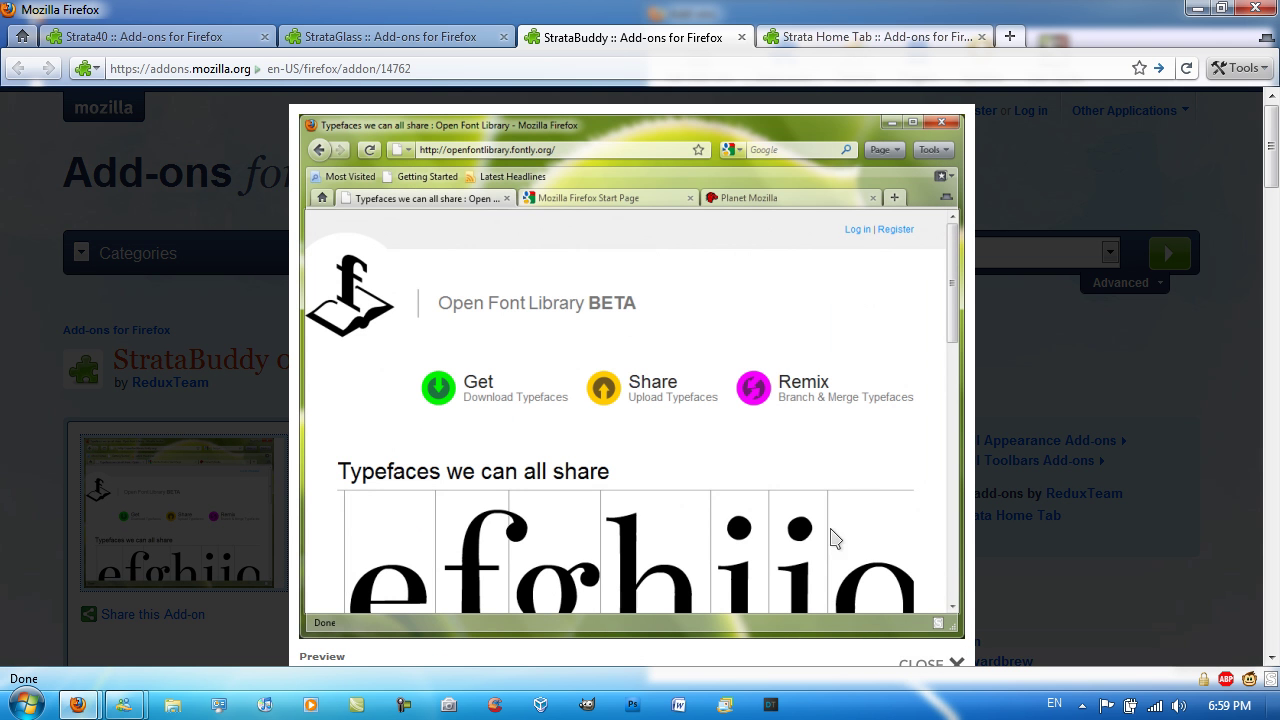
{"action": "left_click", "coordinate": [926, 665]}
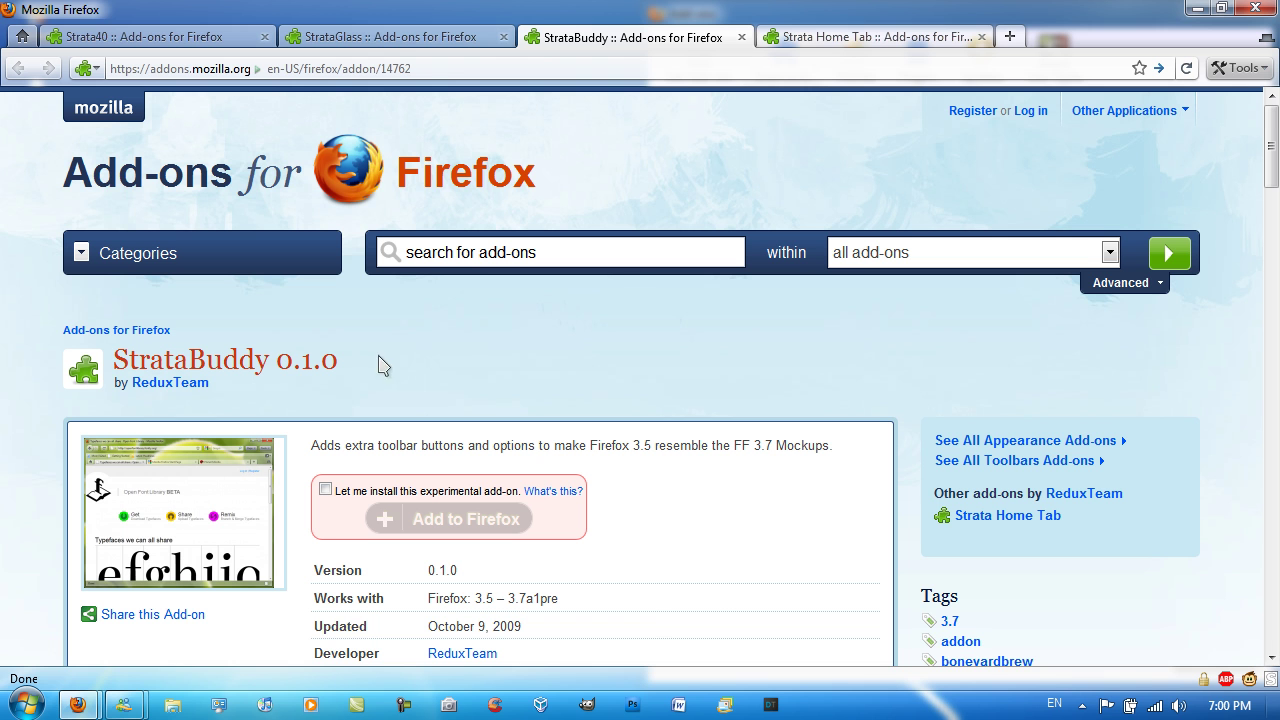
Step: Return to the add-ons manager, select StrataBuddy among the Strata extensions, and open its Options
{"action": "left_click", "coordinate": [78, 704]}
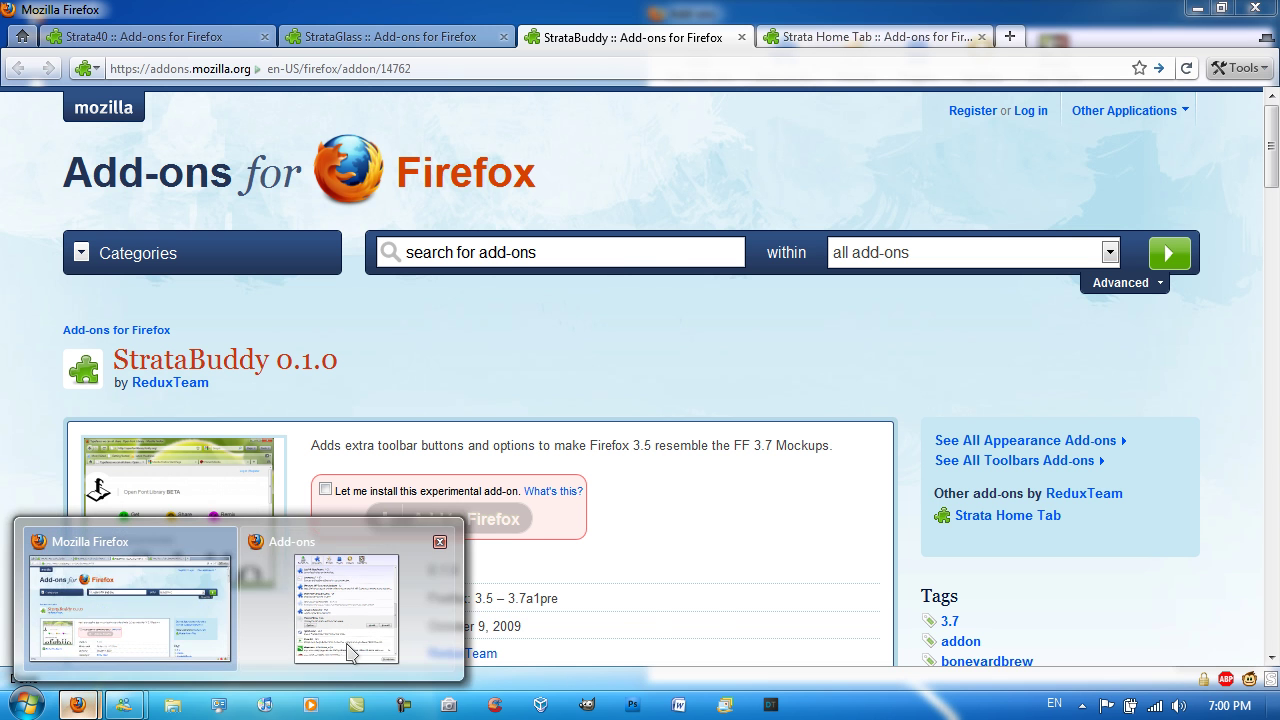
{"action": "left_click", "coordinate": [350, 652]}
{"action": "scroll", "coordinate": [720, 356], "scroll_direction": "down", "scroll_amount": 1}
{"action": "scroll", "coordinate": [818, 420], "scroll_direction": "down", "scroll_amount": 3}
{"action": "scroll", "coordinate": [790, 498], "scroll_direction": "down", "scroll_amount": 1}
{"action": "scroll", "coordinate": [790, 498], "scroll_direction": "down", "scroll_amount": 1}
{"action": "left_click", "coordinate": [786, 445]}
{"action": "left_click", "coordinate": [787, 530]}
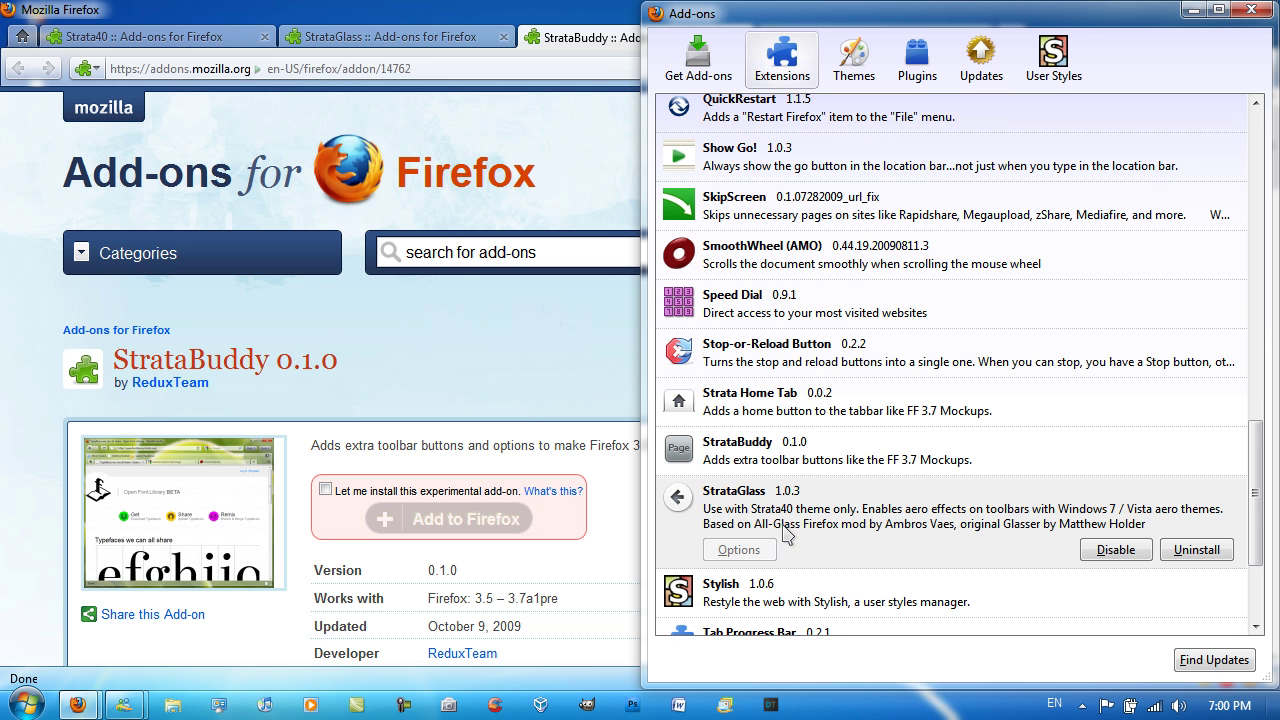
{"action": "left_click", "coordinate": [774, 460]}
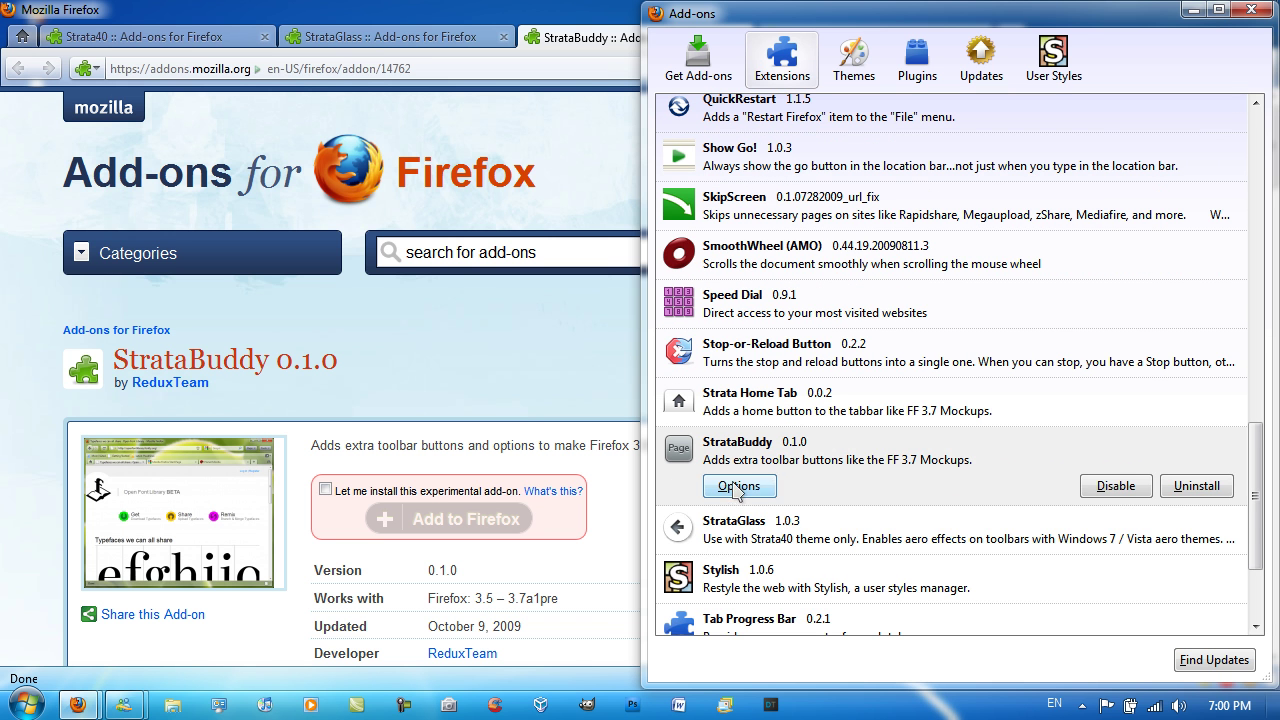
{"action": "left_click", "coordinate": [740, 487]}
Step: Review StrataBuddy's Bookmarks, Tools, 3.7 Style and Tabs panes, toggling its Tools-menu entry
{"action": "left_click", "coordinate": [843, 218]}
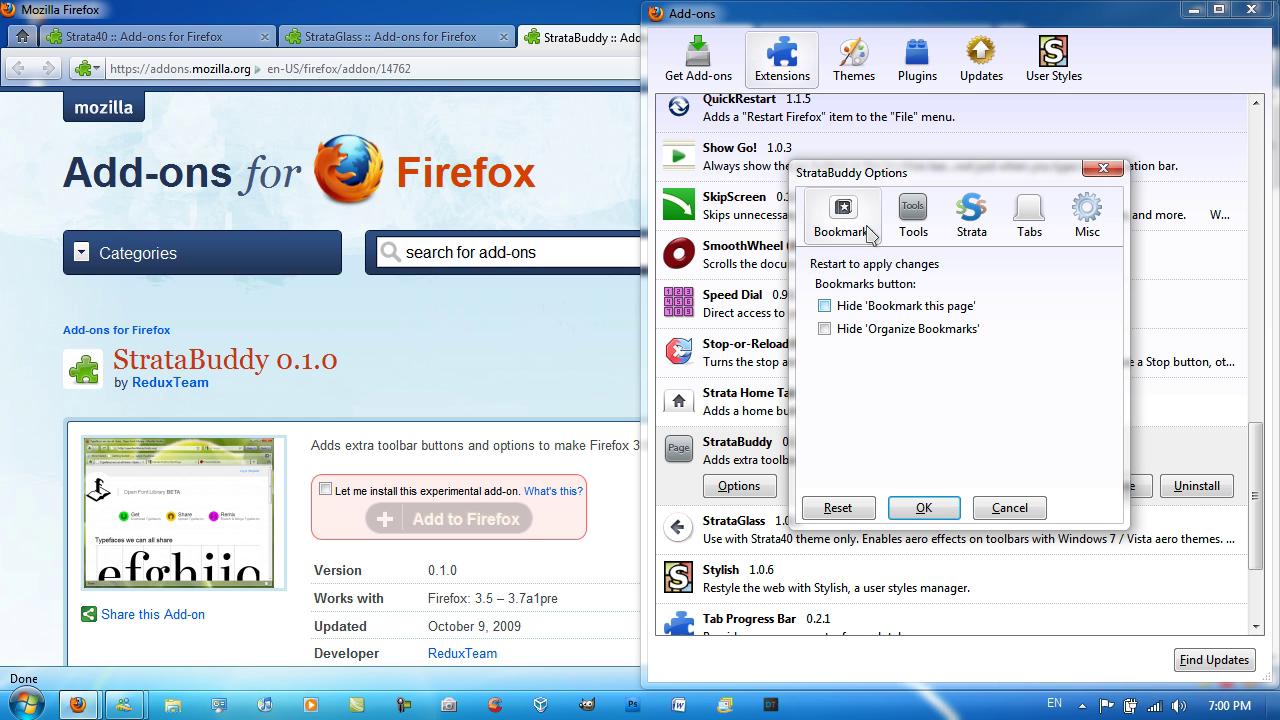
{"action": "left_click", "coordinate": [919, 215]}
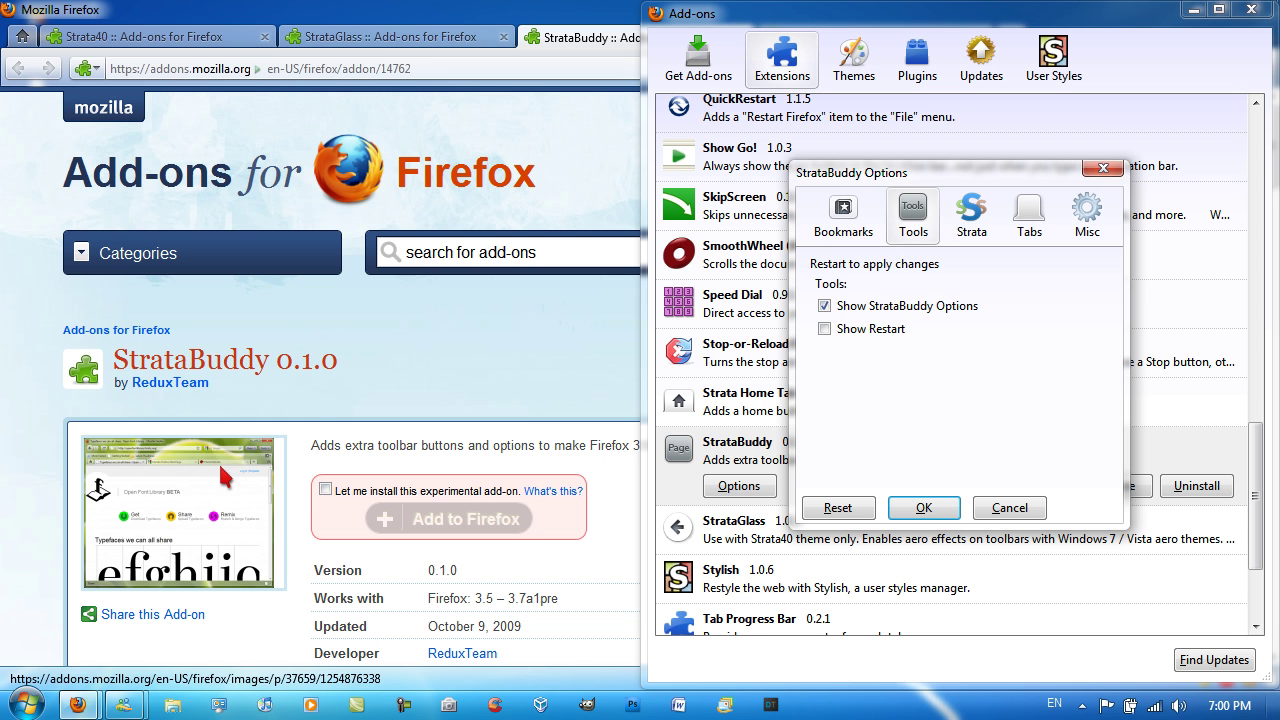
{"action": "left_click", "coordinate": [824, 310]}
{"action": "left_click", "coordinate": [979, 218]}
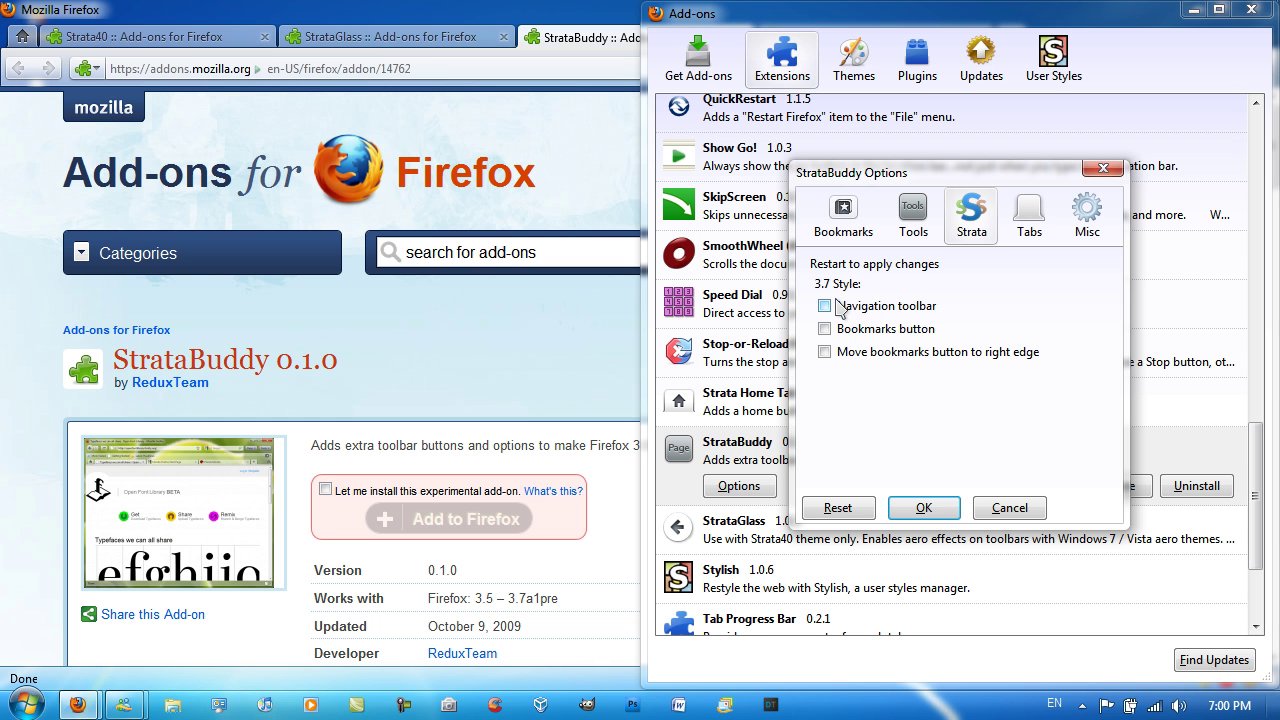
{"action": "mouse_move", "coordinate": [826, 352]}
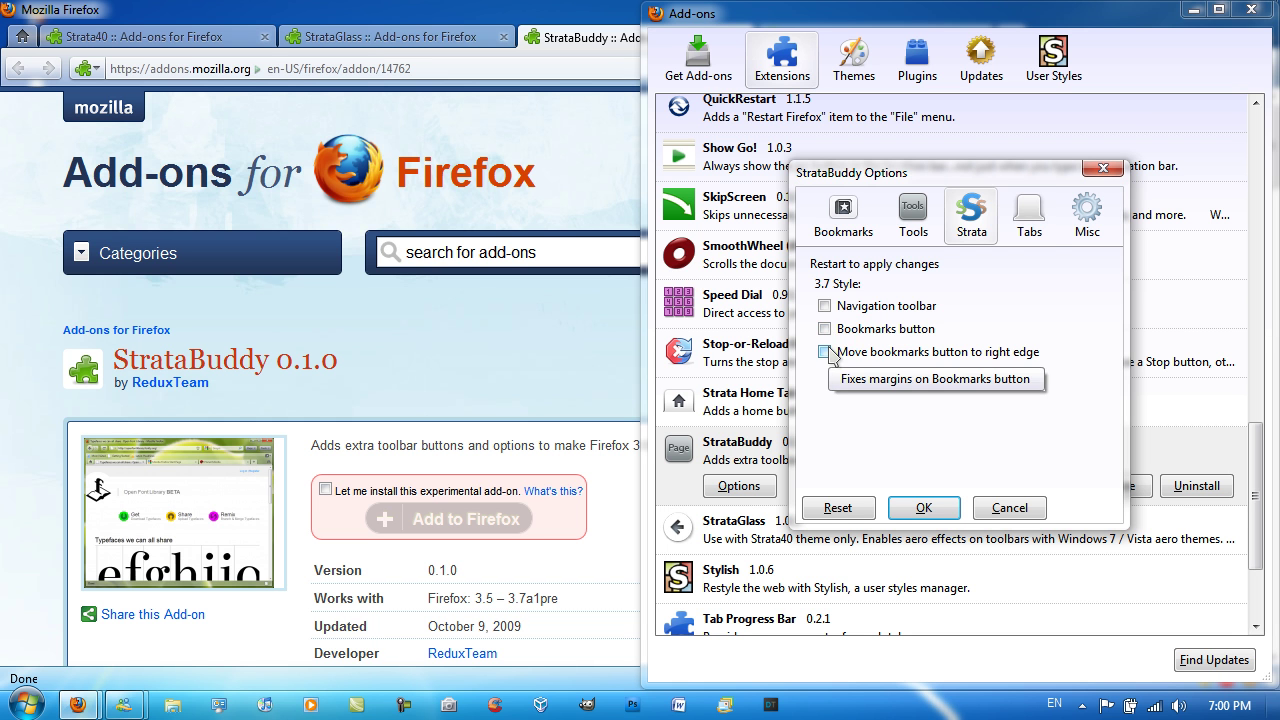
{"action": "left_click", "coordinate": [1022, 222]}
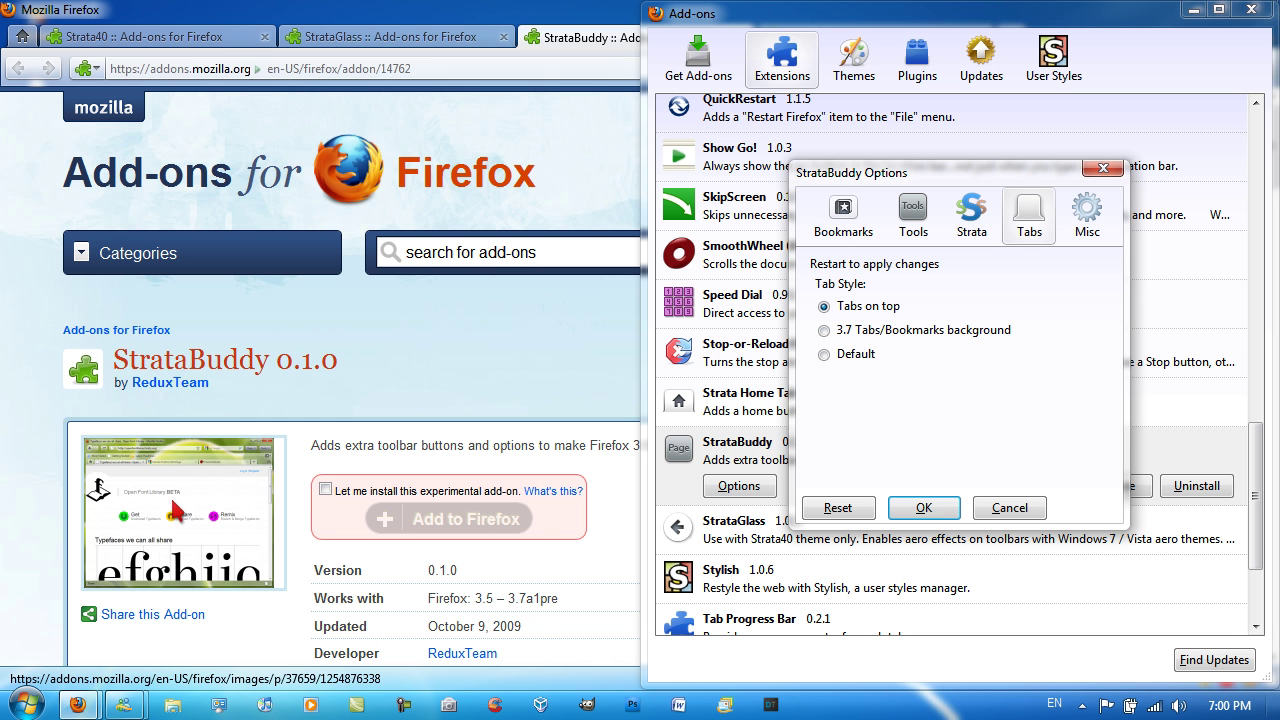
Step: Switch to the Strata40 page, then view StrataBuddy's Misc settings in the add-ons manager
{"action": "left_click", "coordinate": [434, 39]}
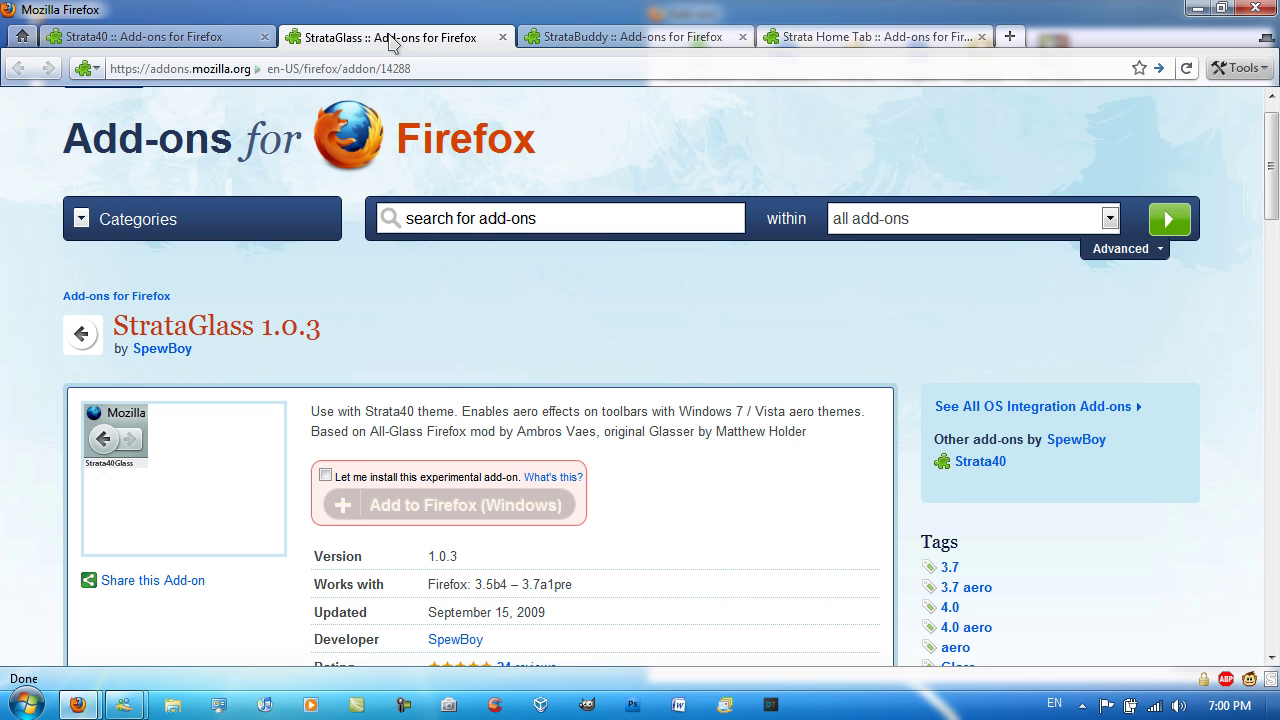
{"action": "left_click", "coordinate": [146, 37]}
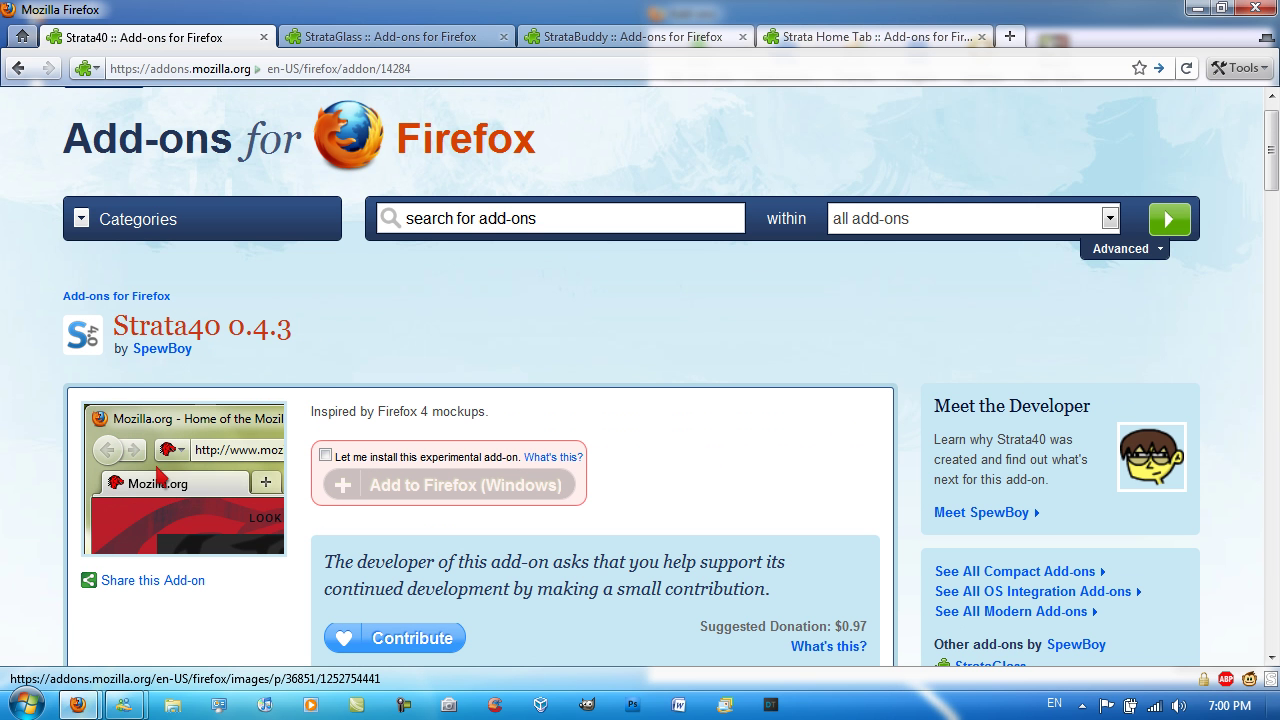
{"action": "left_click", "coordinate": [88, 706]}
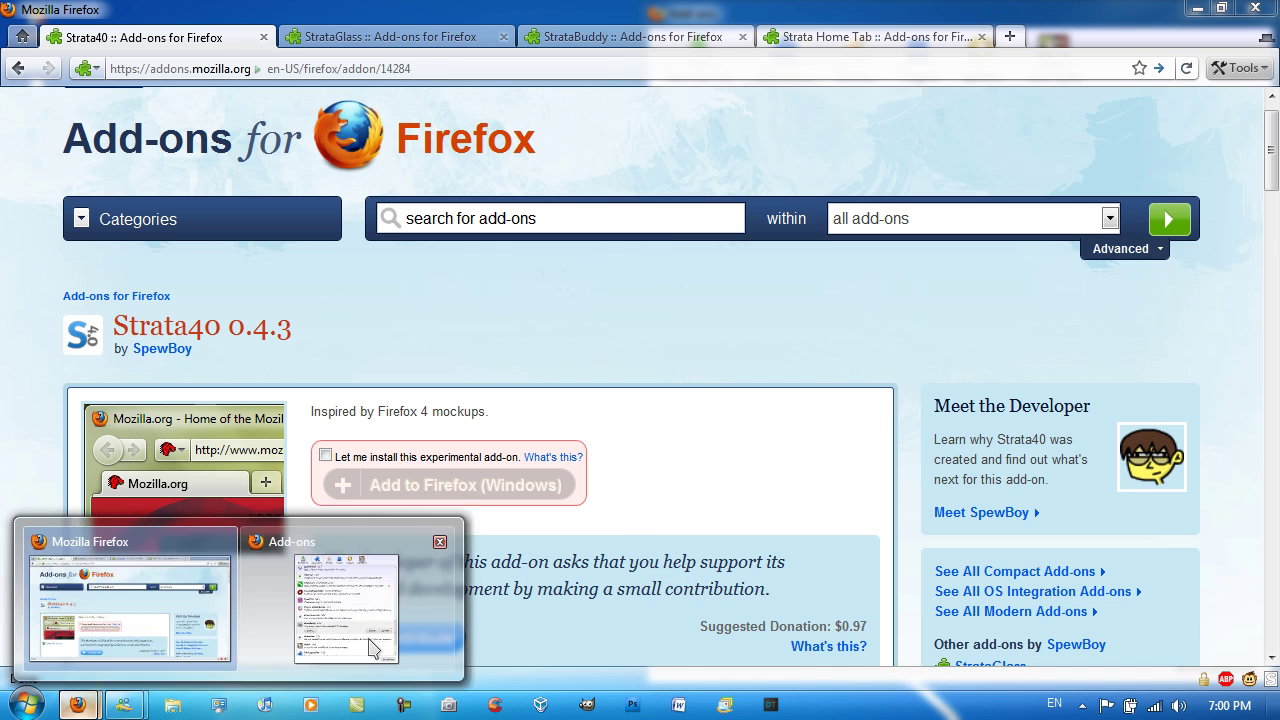
{"action": "left_click", "coordinate": [330, 600]}
{"action": "left_click", "coordinate": [1095, 225]}
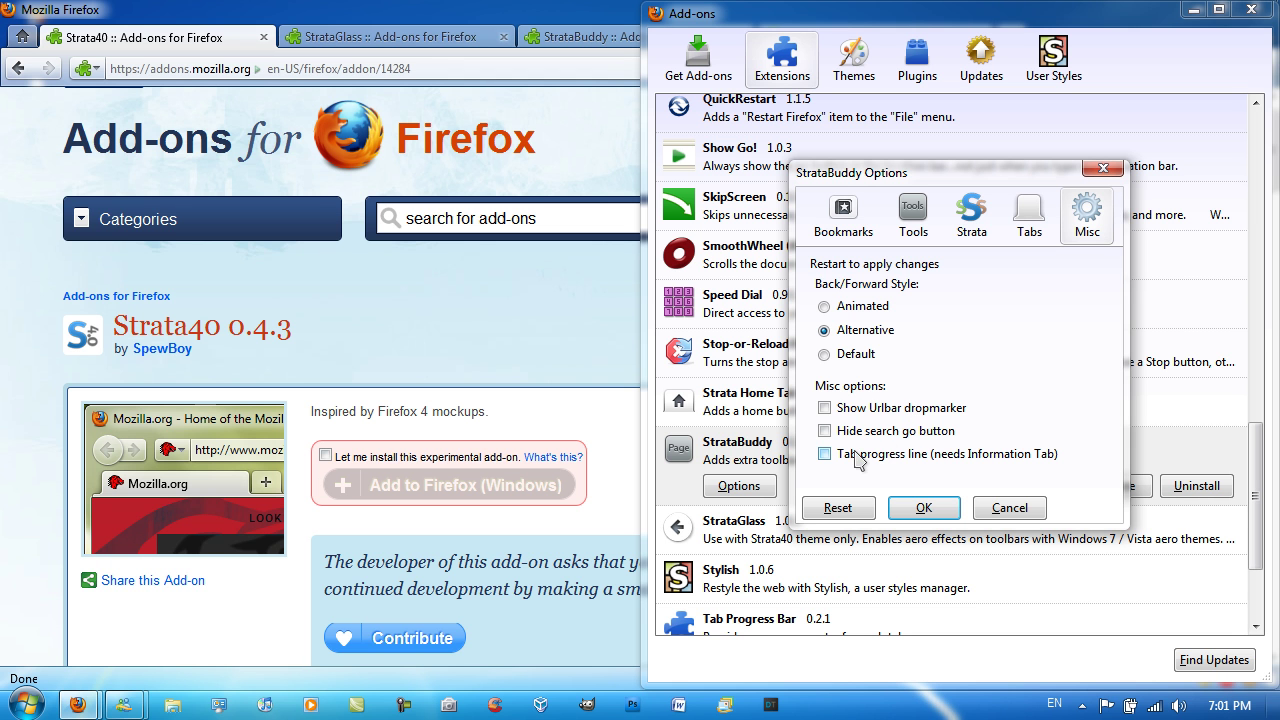
Step: Cancel StrataBuddy's options and close the add-ons manager, leaving the Strata40 page
{"action": "left_click", "coordinate": [1008, 506]}
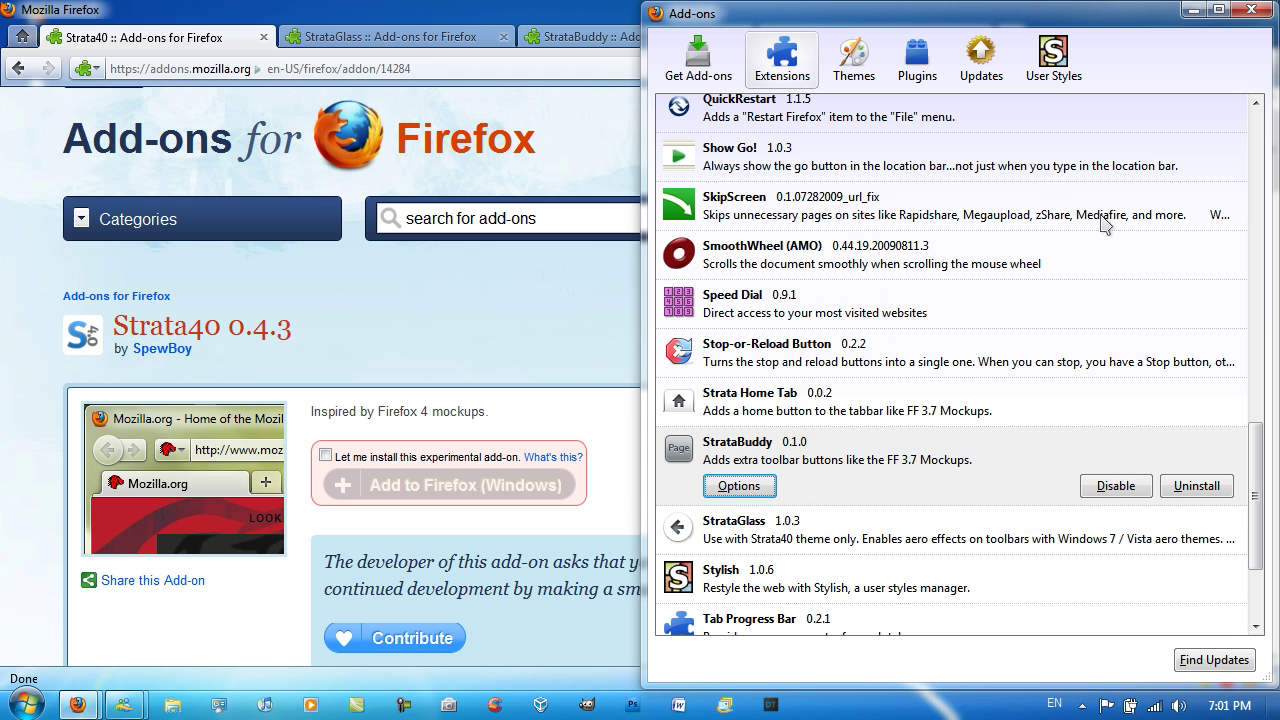
{"action": "left_click", "coordinate": [1251, 10]}
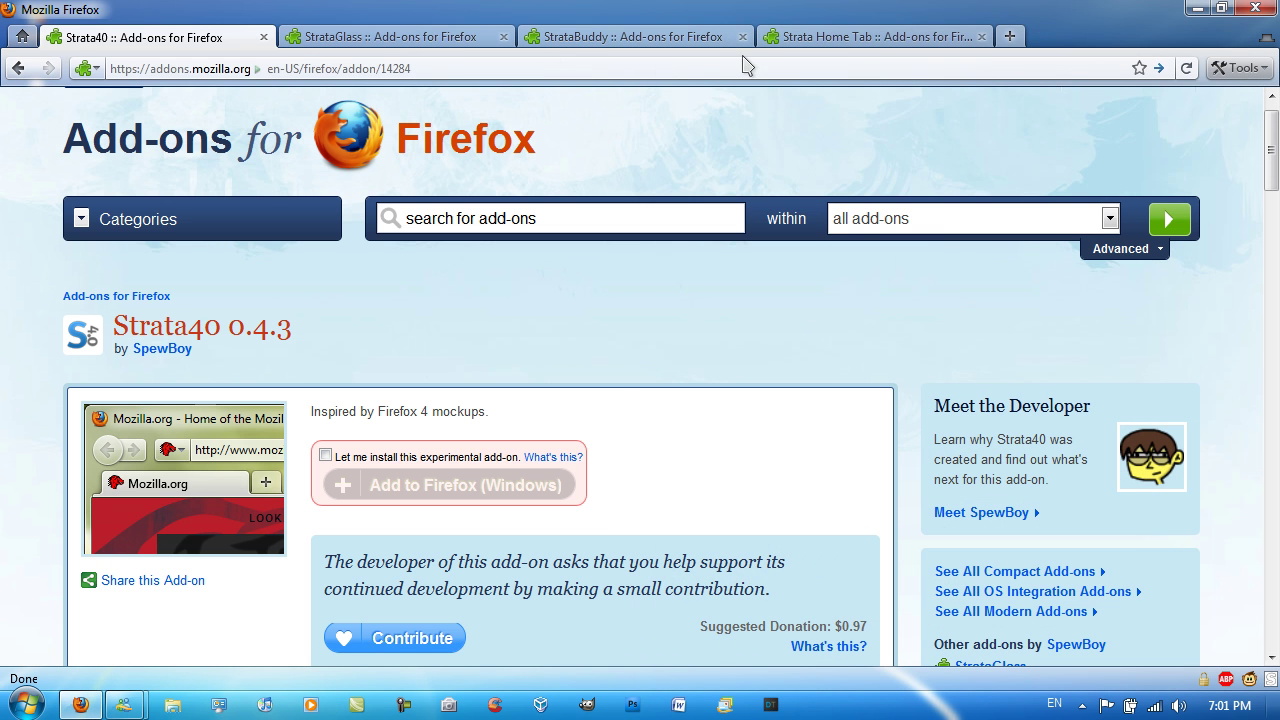